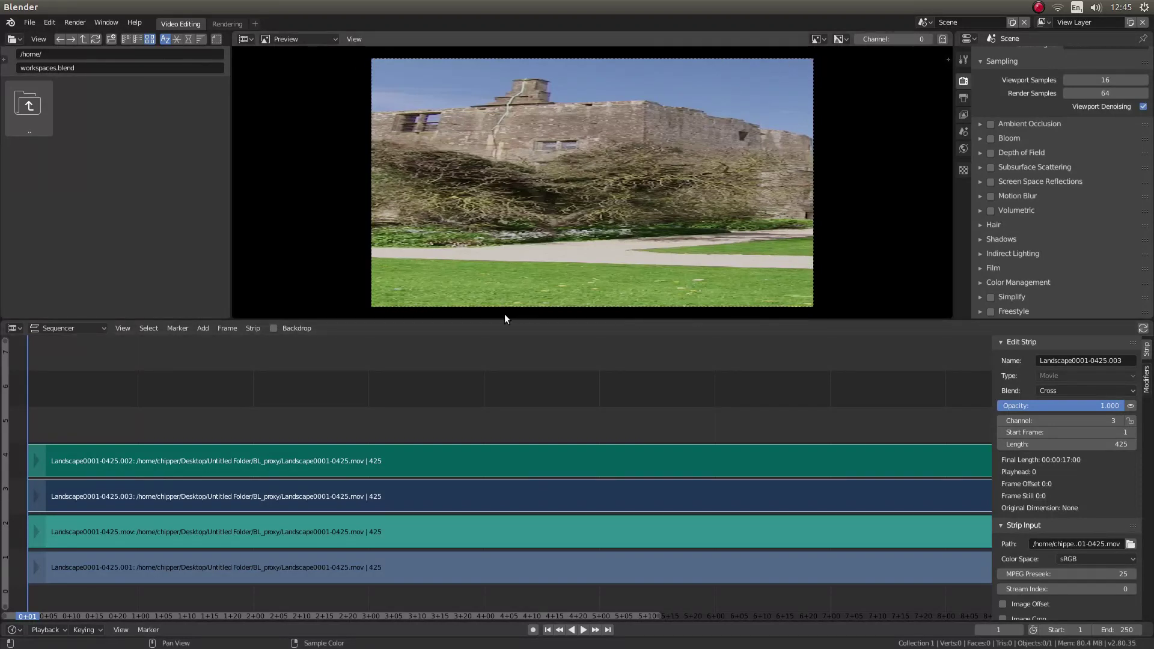
Set the scene's Frame End to 425 in Output properties.
click(963, 96)
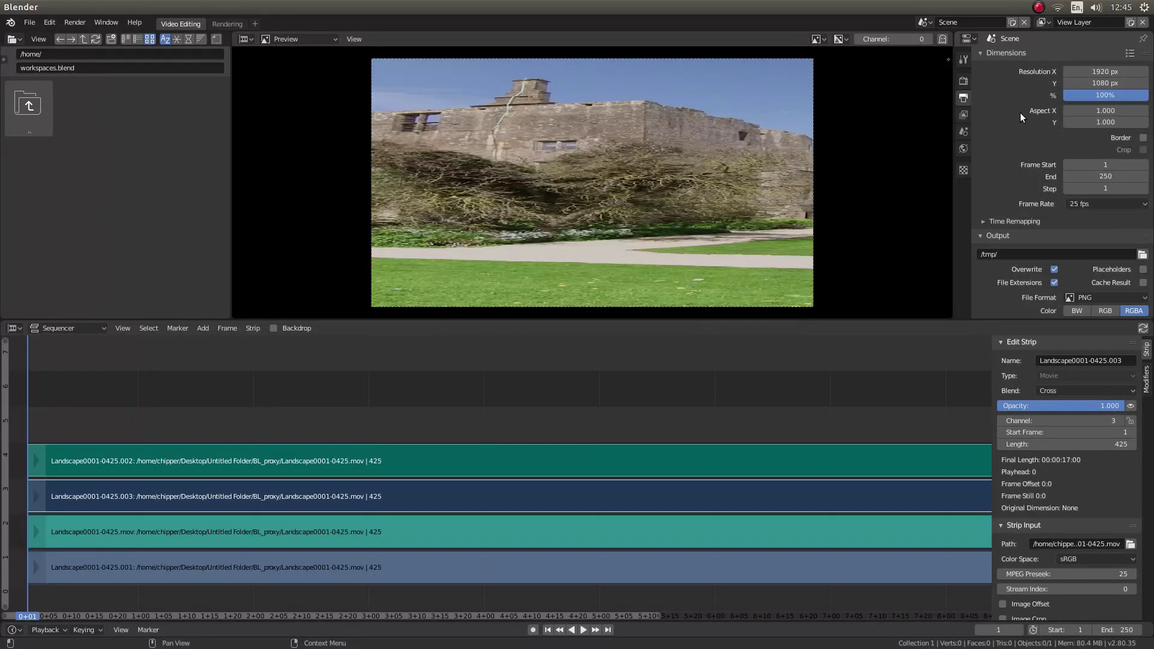
click(1103, 177)
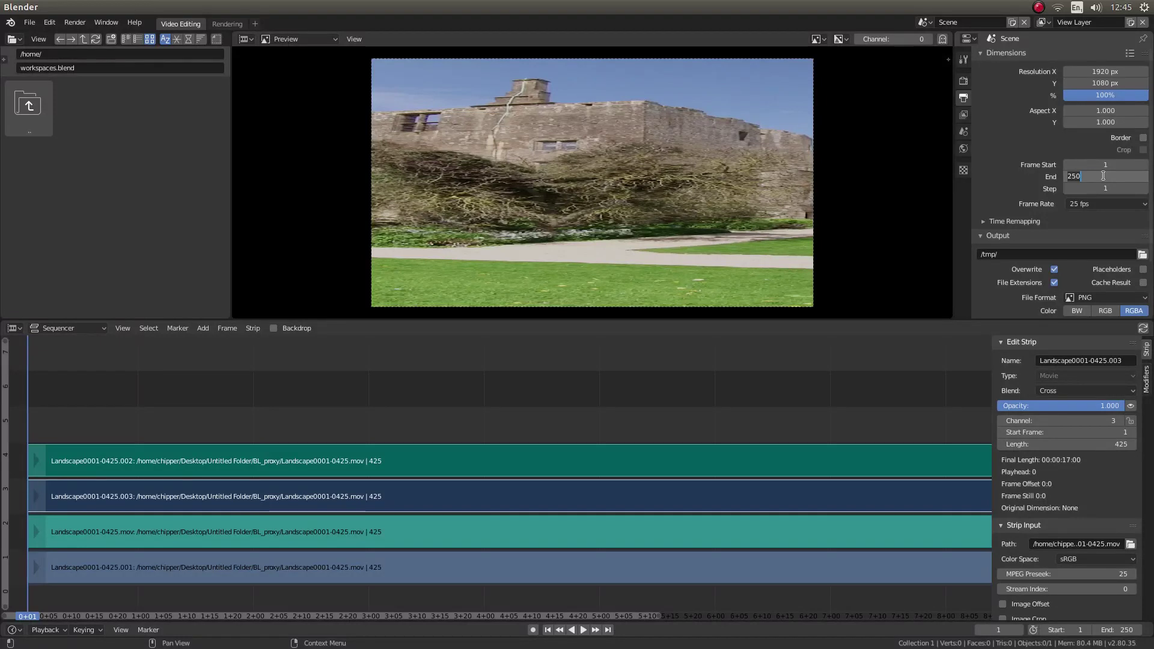
text(425)
key(Return)
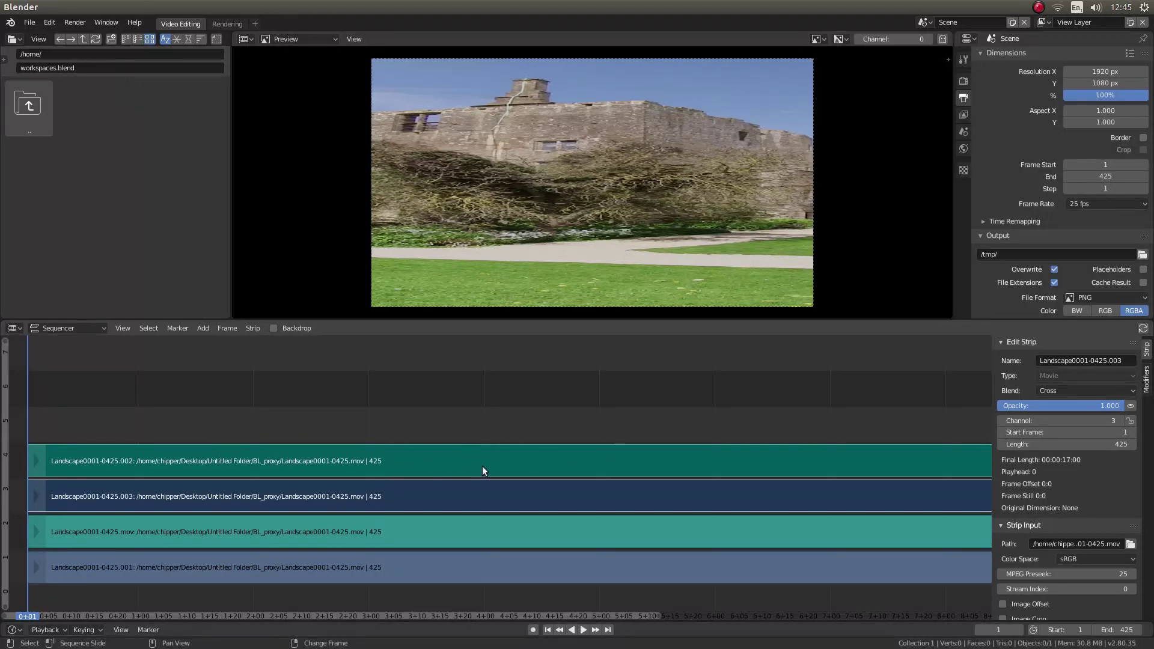
Erase the Landscape0001-0425.002 sound strip.
click(525, 461)
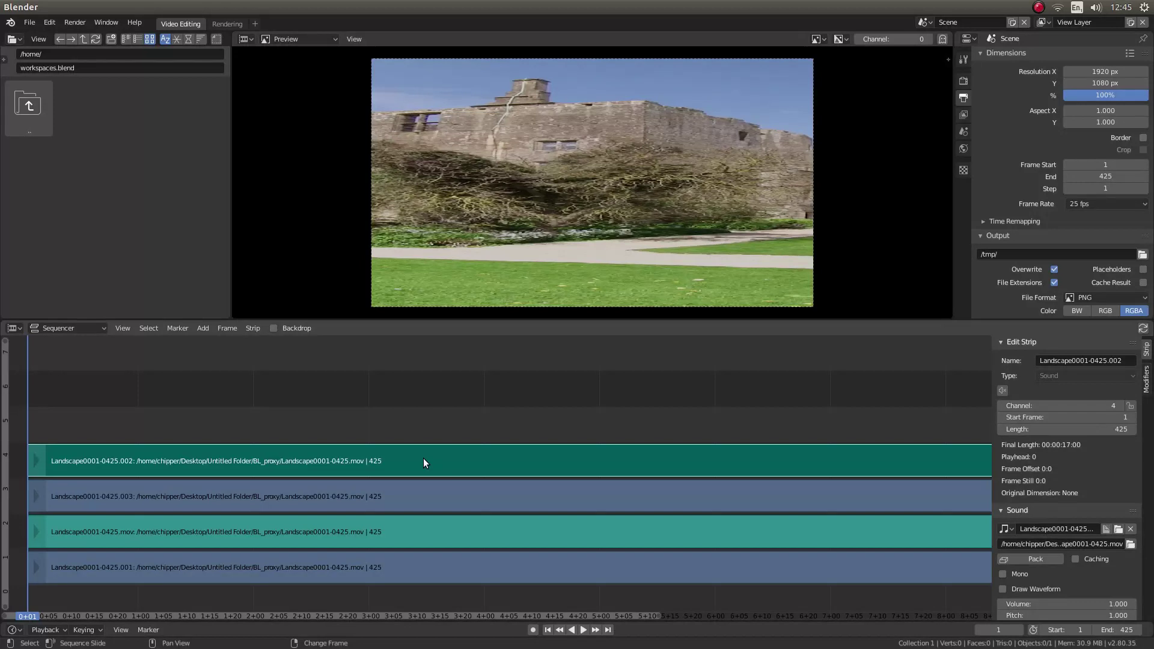
key(x)
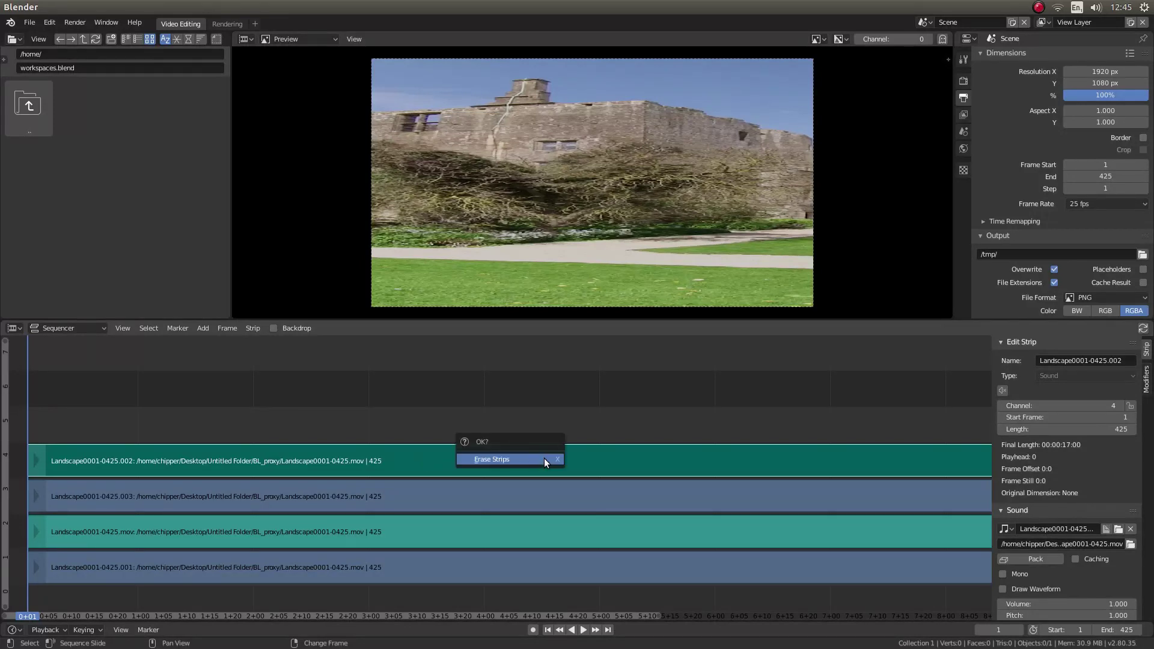
click(544, 459)
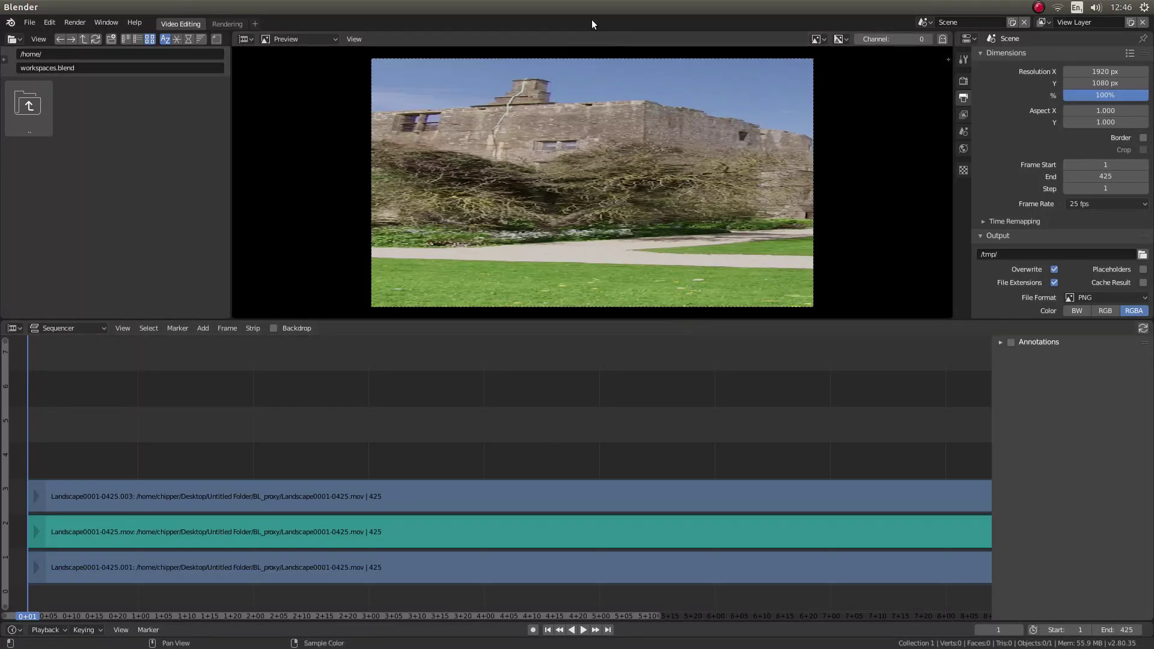
mouse_move(594, 11)
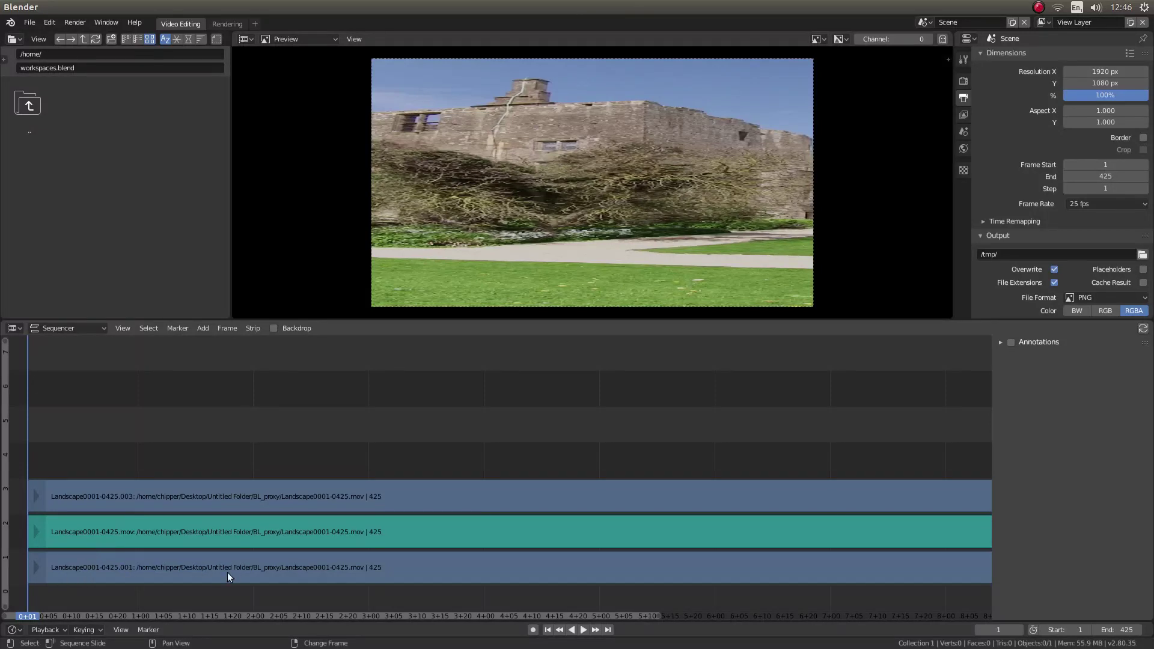
Add a Gaussian Blur effect strip to the bottom Landscape0001-0425.001 strip.
click(484, 571)
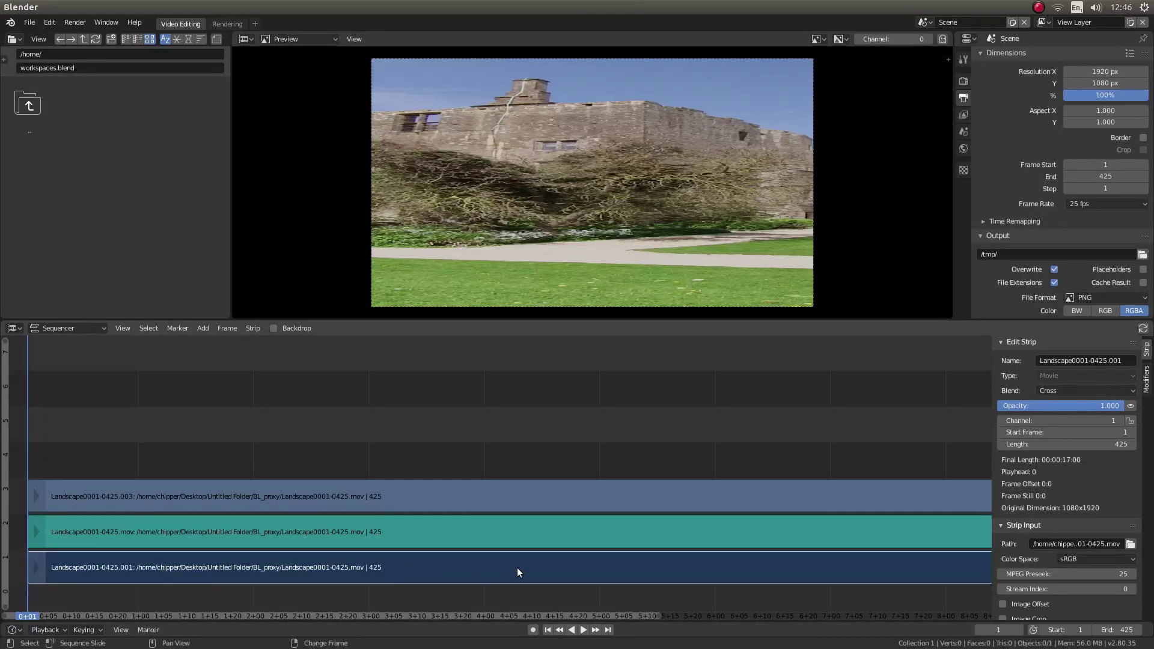
click(203, 329)
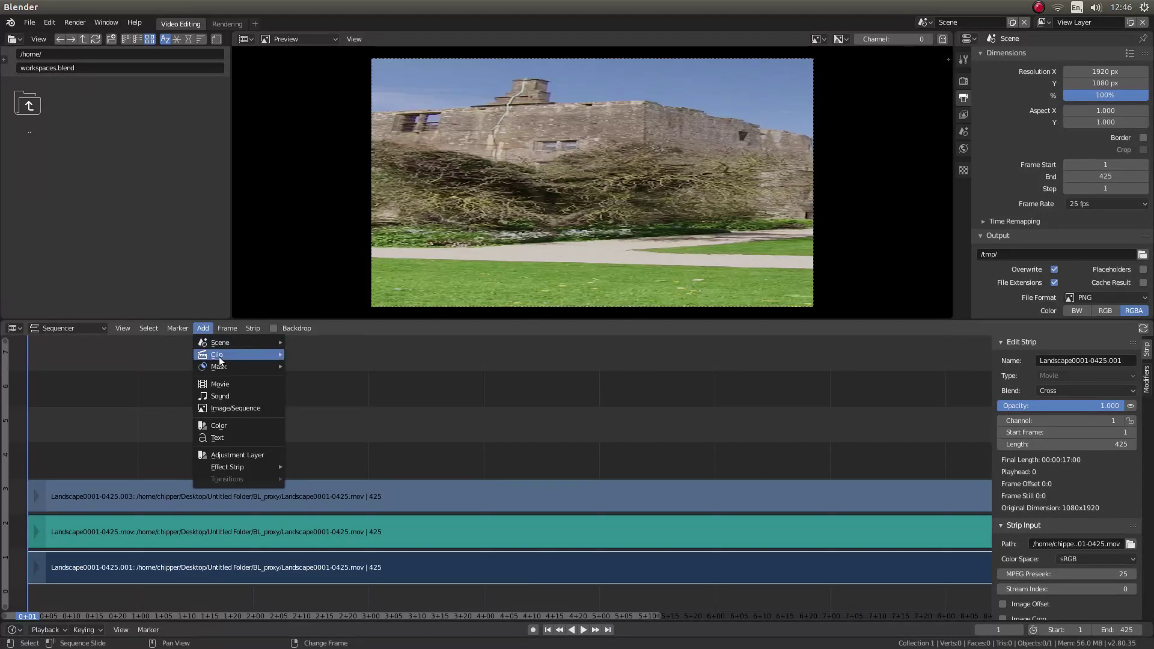
mouse_move(230, 467)
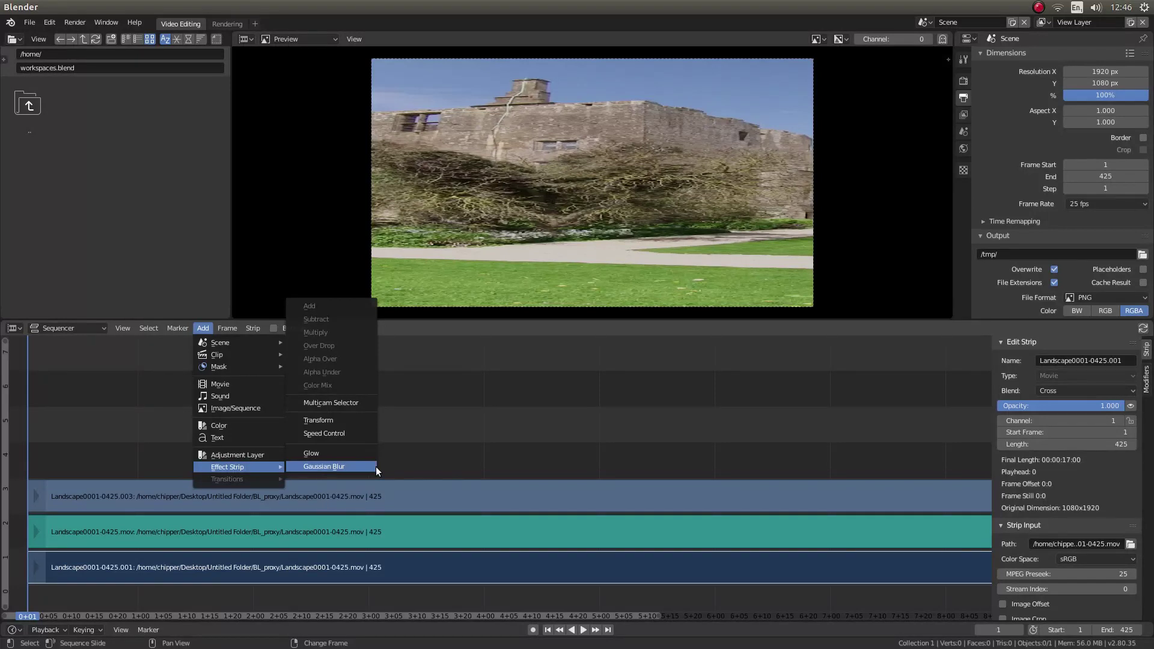
click(341, 466)
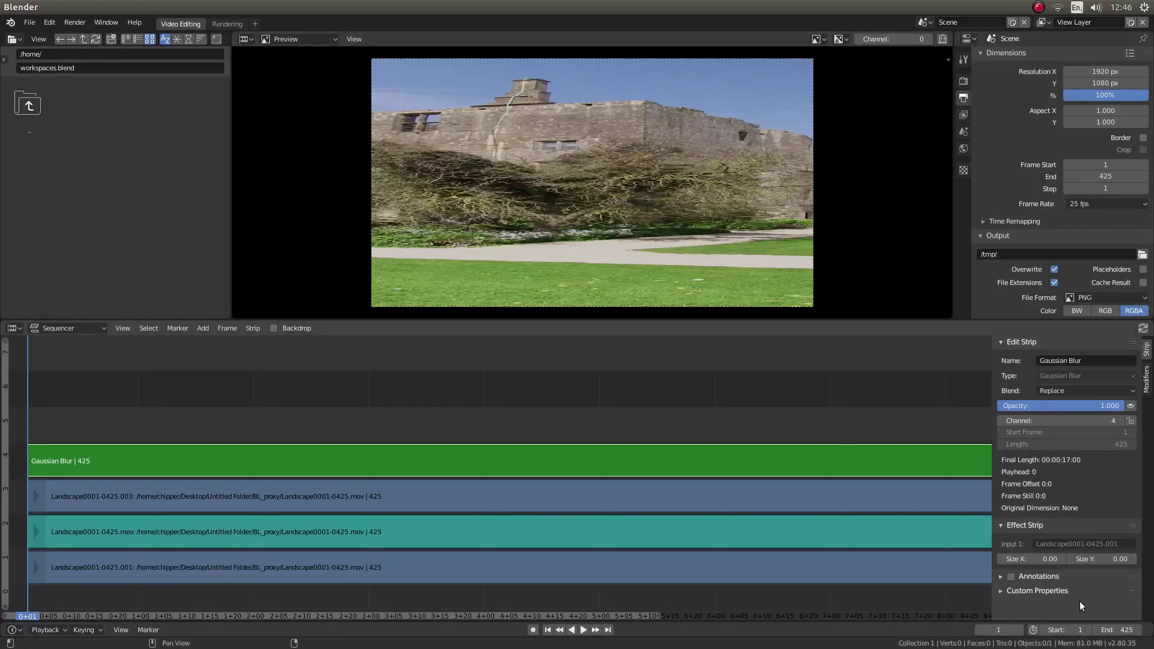
Set the blur's Size X and Size Y to 100 and its Blend to Alpha Over.
click(1030, 559)
text(100)
key(Return)
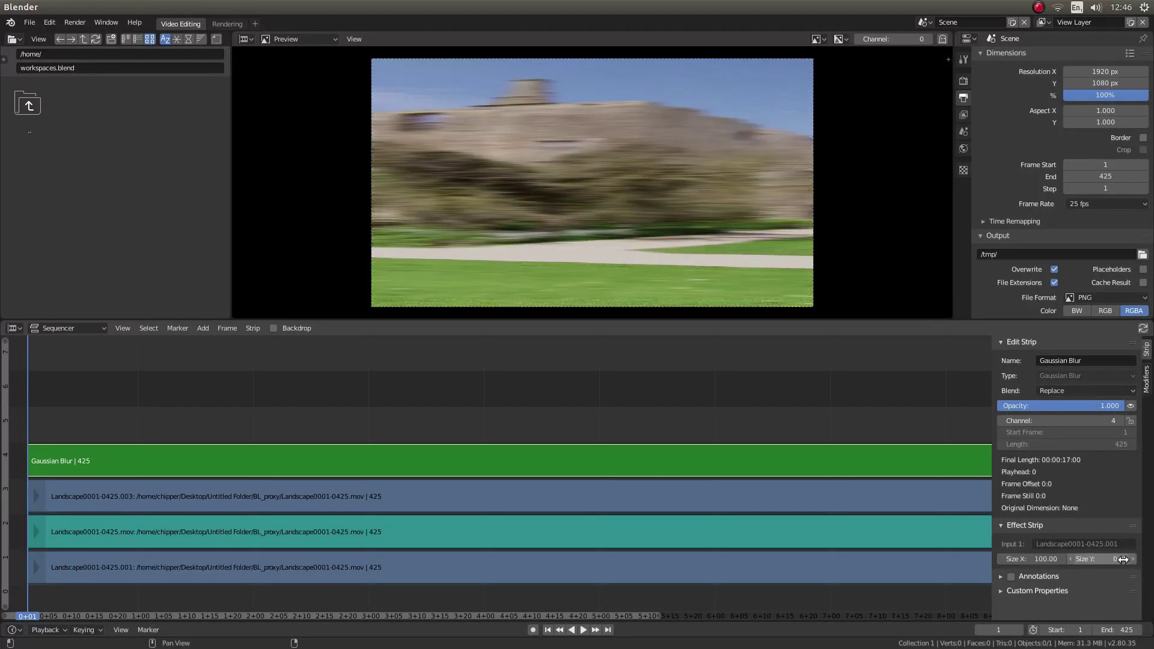
click(1103, 560)
text(100)
key(Return)
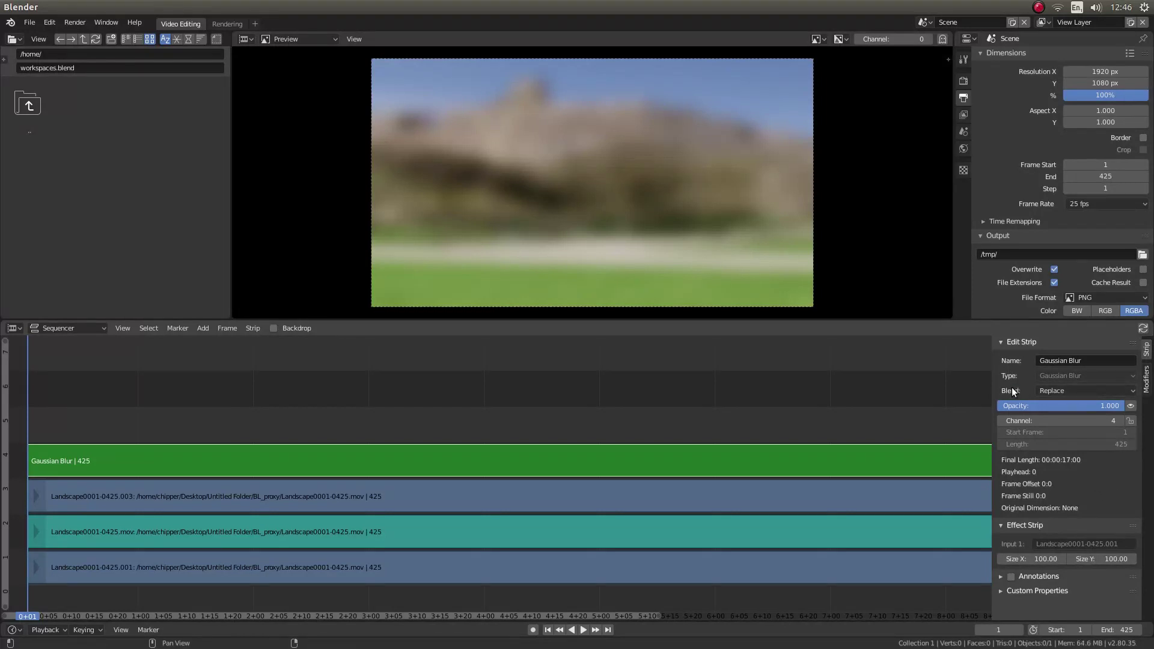
click(1072, 391)
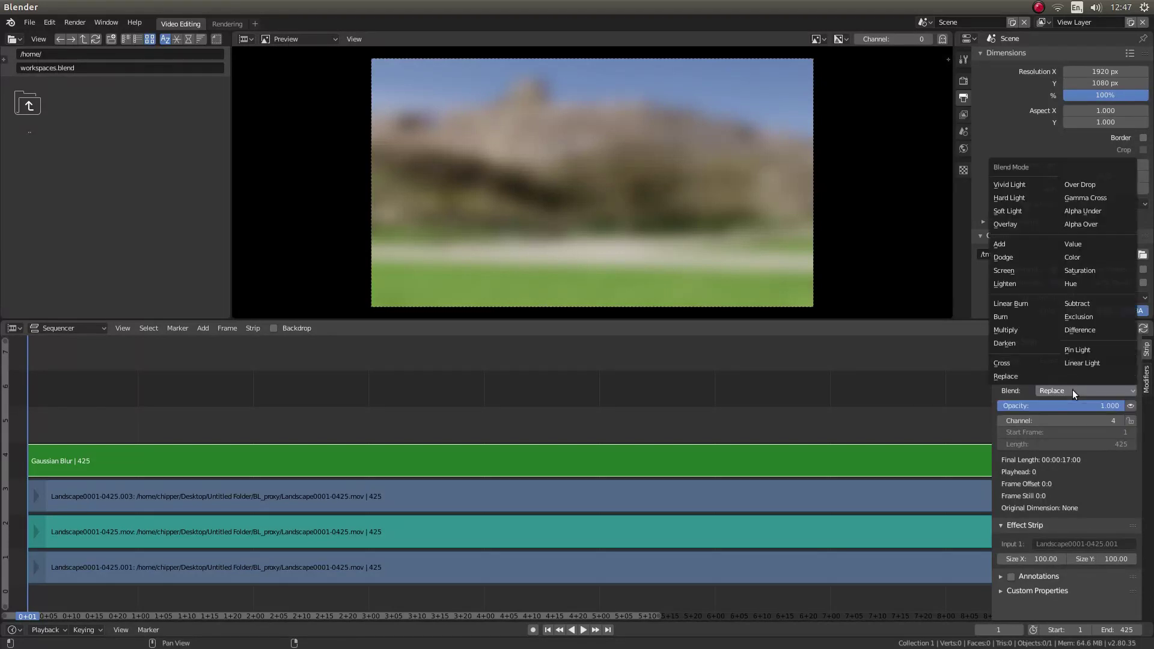
click(1087, 224)
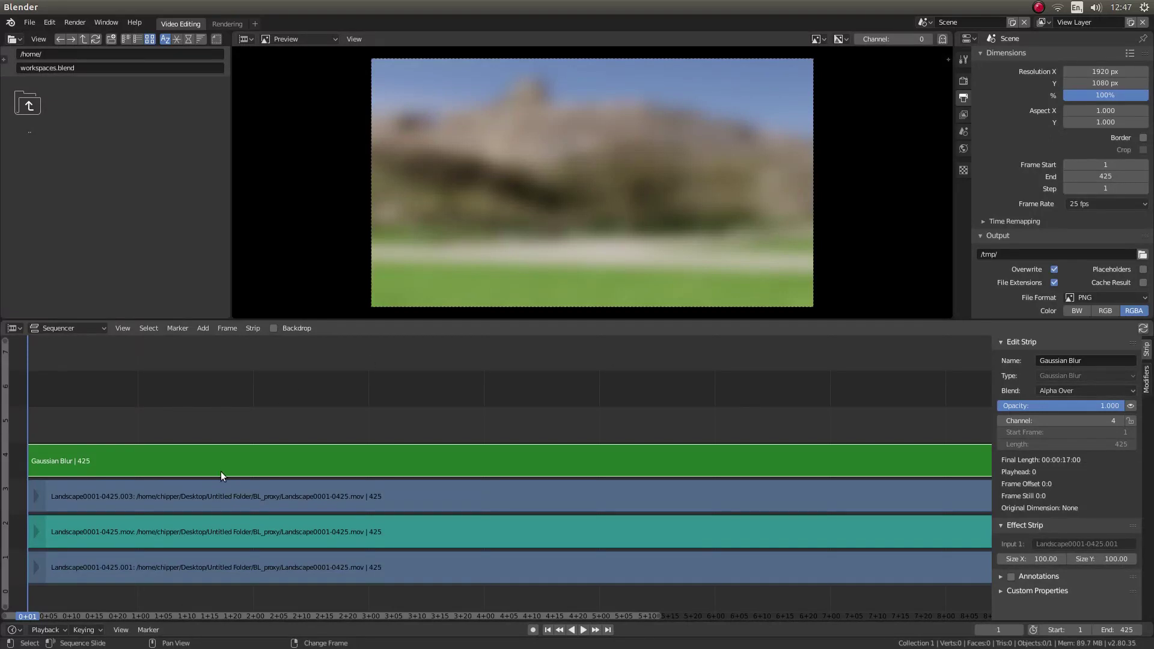
Add a Transform effect strip using the Landscape0001-0425.003 strip as input.
click(471, 497)
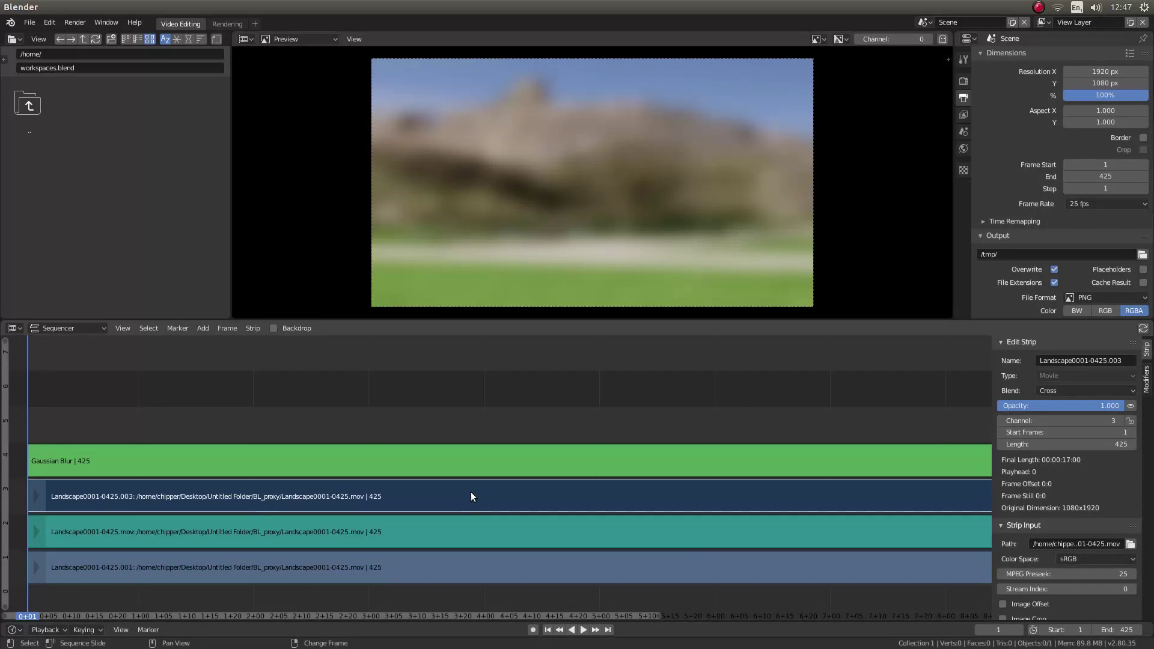
click(204, 328)
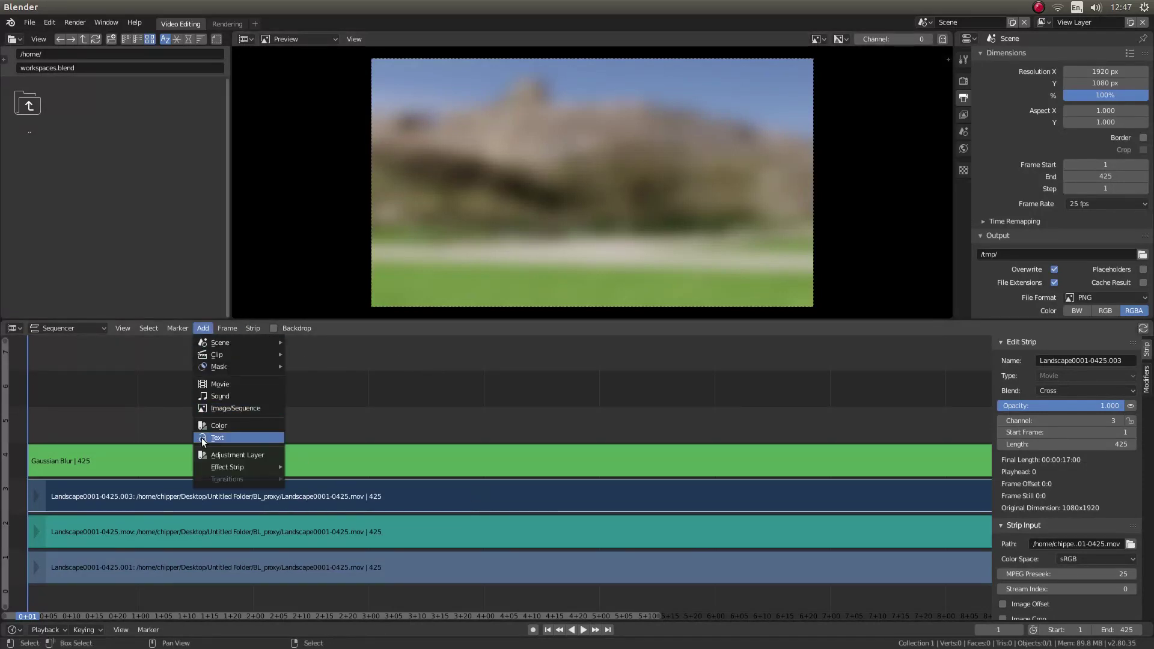
mouse_move(210, 467)
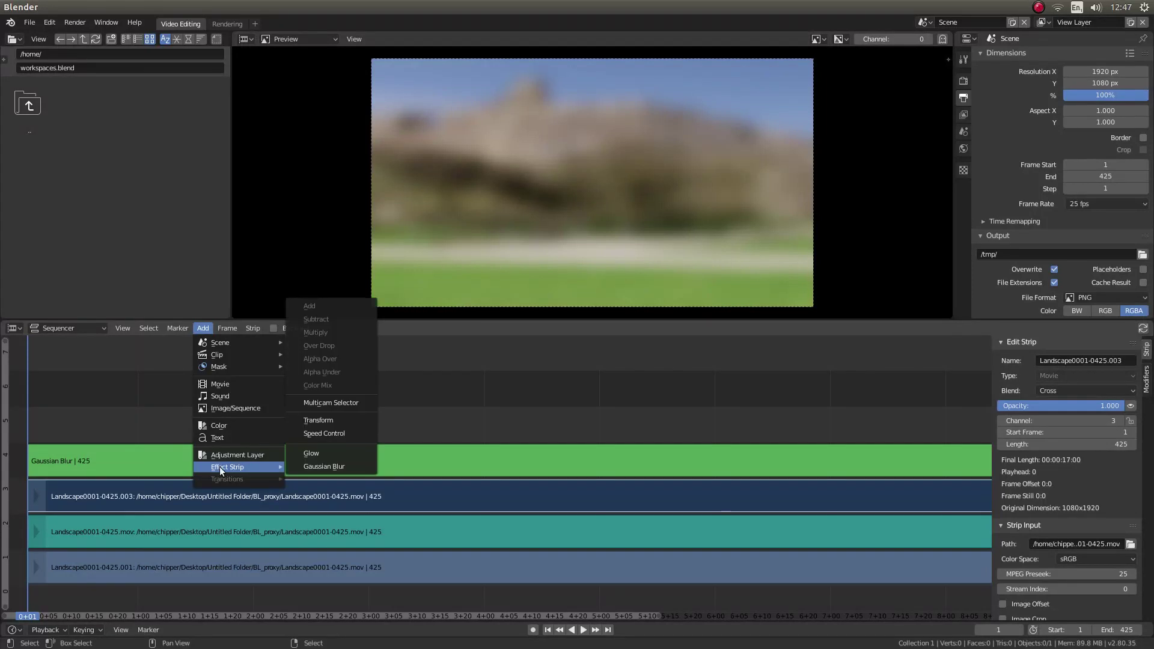
click(337, 421)
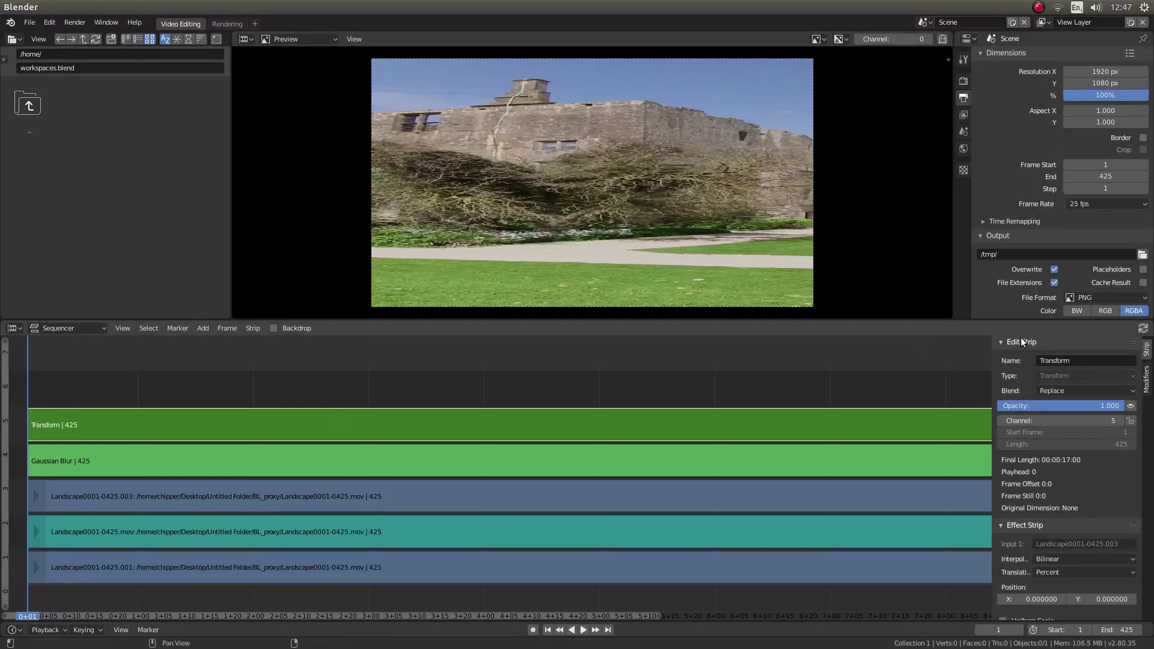
scroll(1054, 478, down, 3)
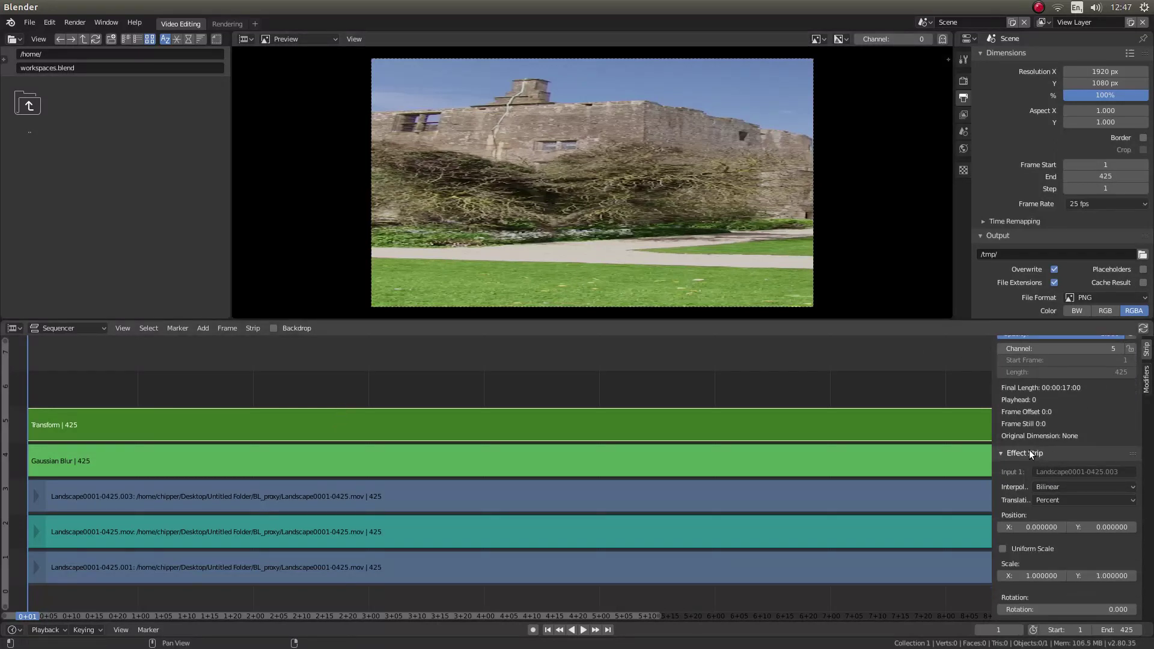
scroll(1022, 454, down, 1)
scroll(1026, 424, down, 2)
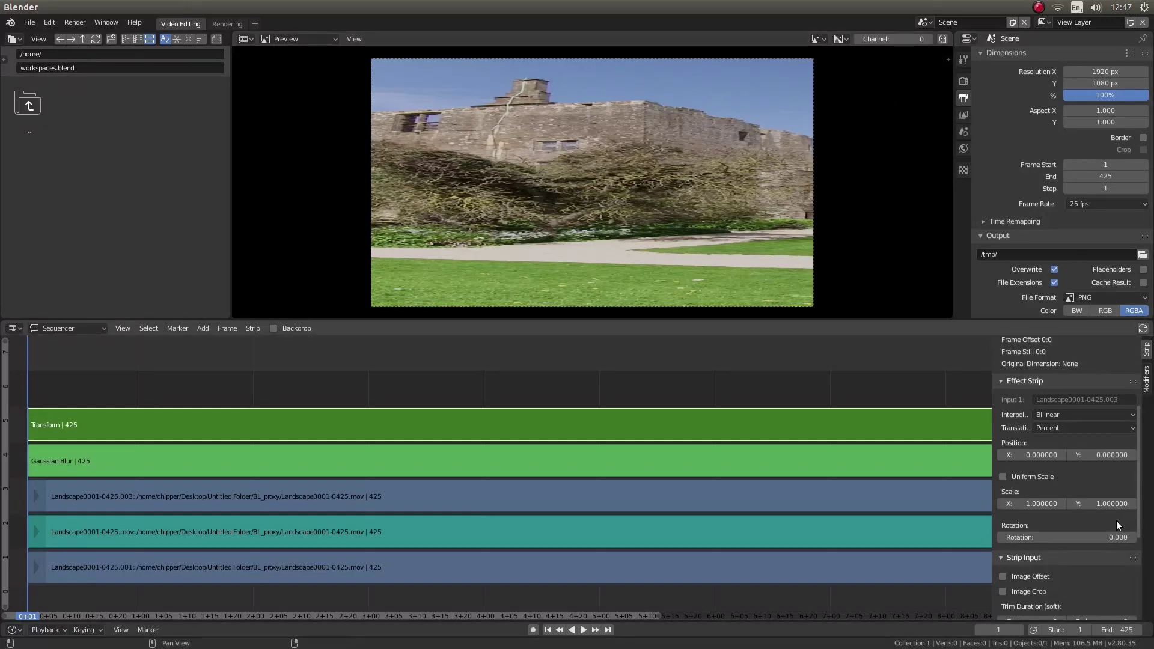
Set the Transform strip's Scale X to 0.32, leaving Scale Y at 1.0.
click(1026, 503)
text(.)
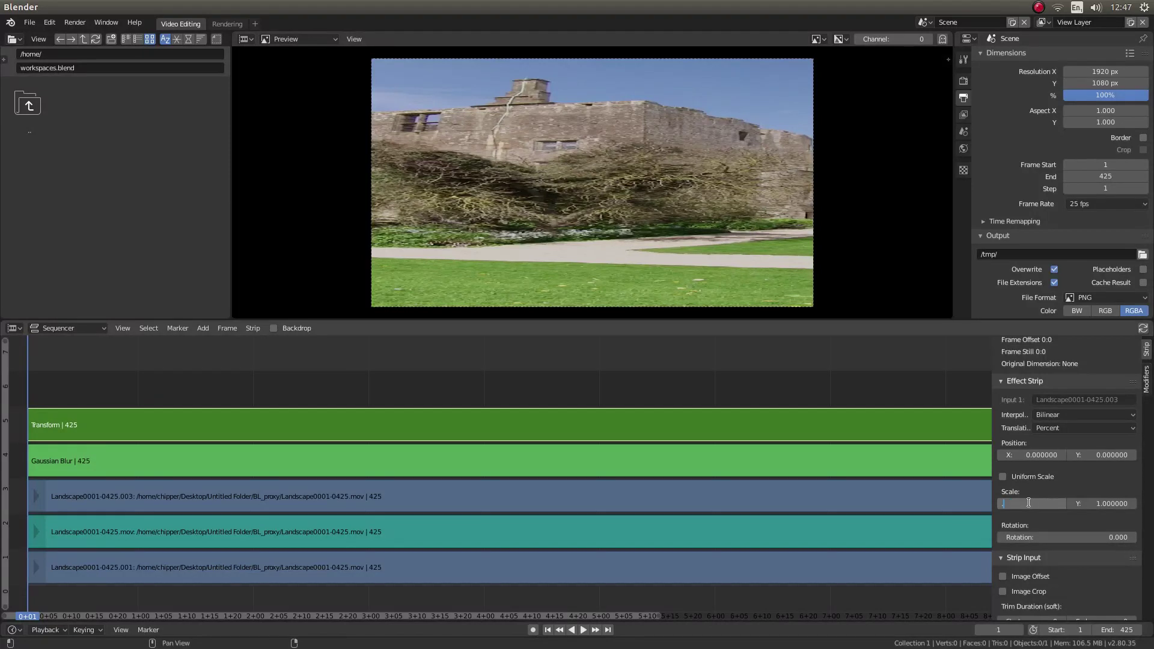
text(32)
key(Return)
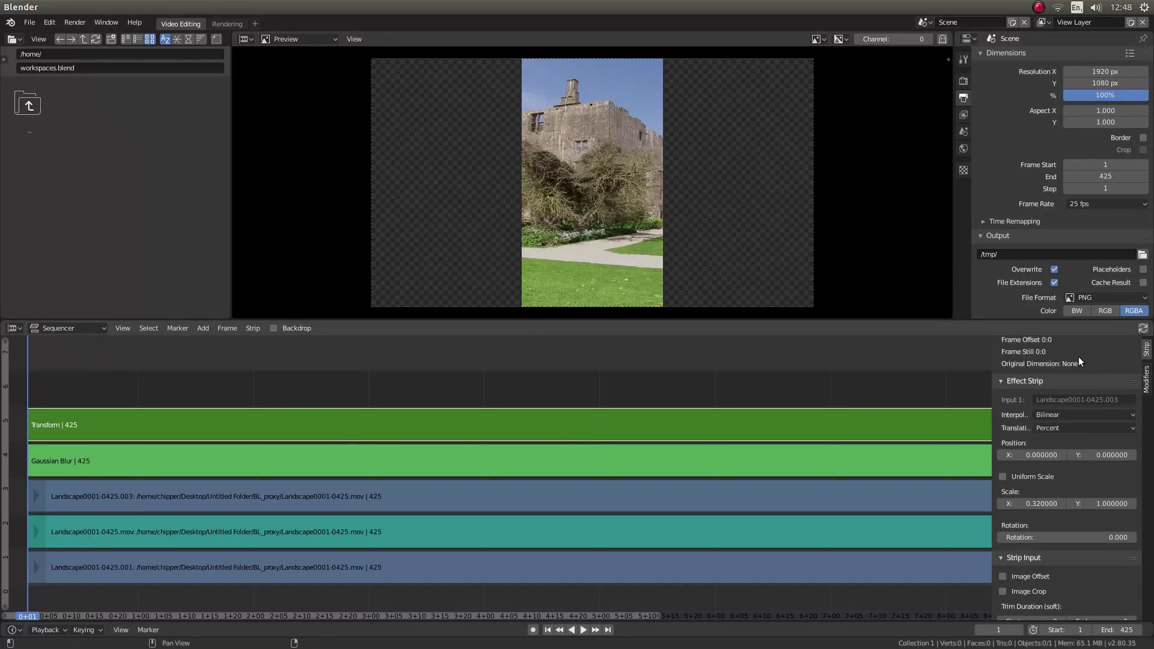
Change the Transform strip's Blend from Replace to Alpha Over.
scroll(1086, 354, up, 4)
scroll(1087, 348, up, 2)
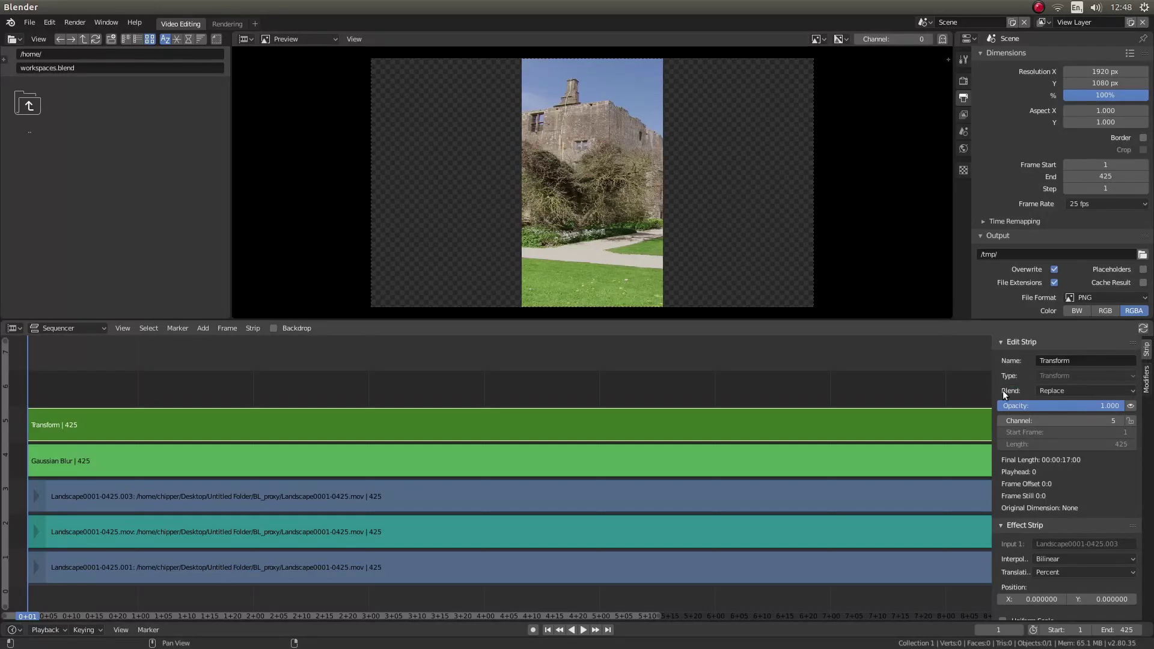
click(1076, 391)
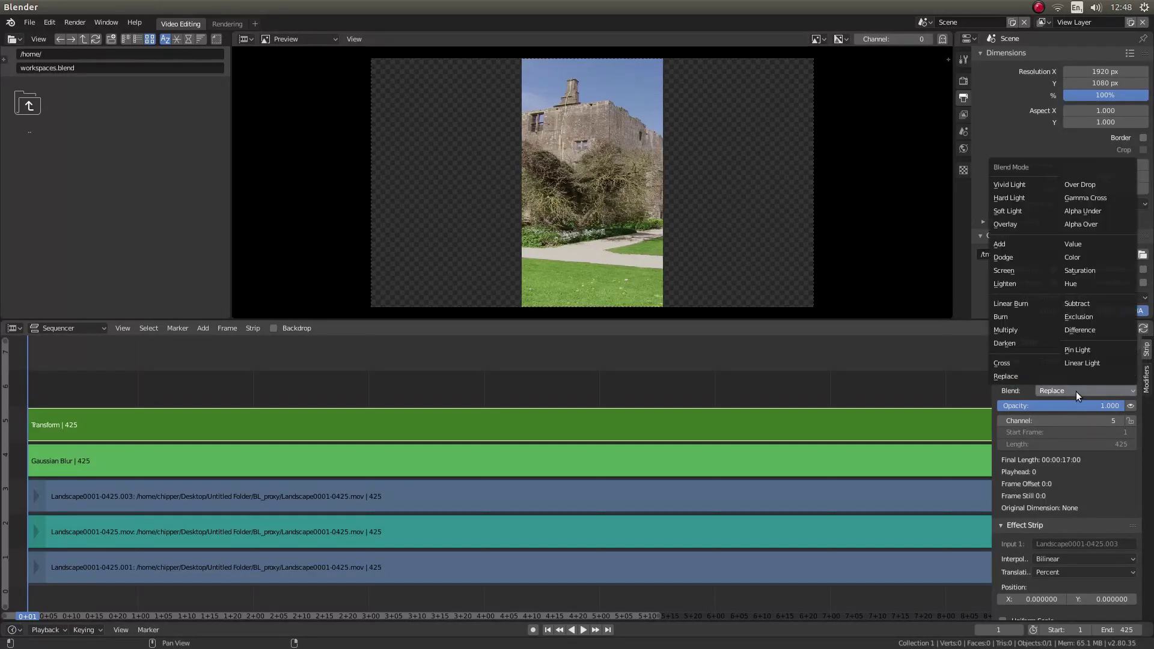
click(1095, 224)
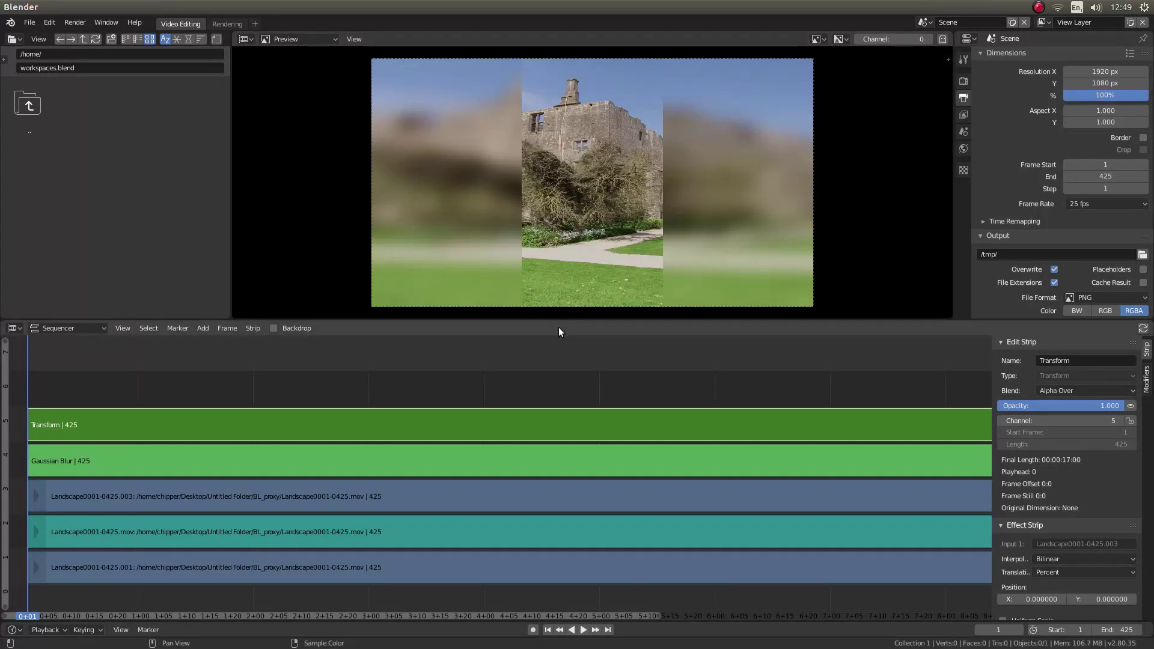
Give the preview area more height and zoom into the preview image.
drag(561, 322, 571, 478)
scroll(604, 438, up, 2)
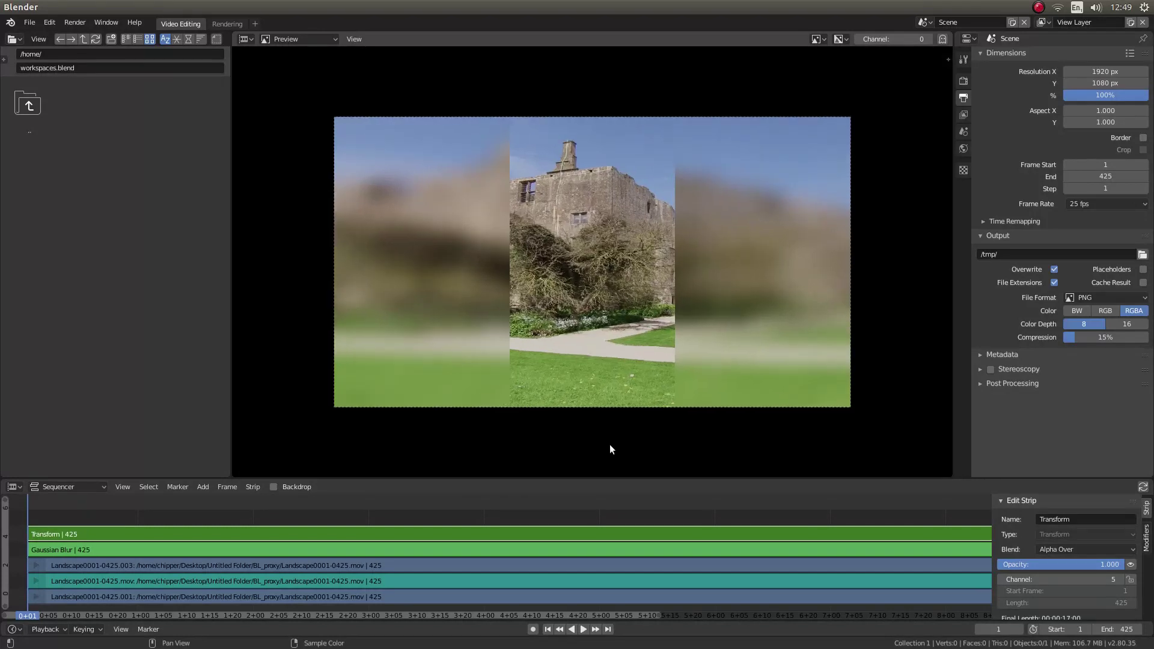
scroll(598, 437, up, 2)
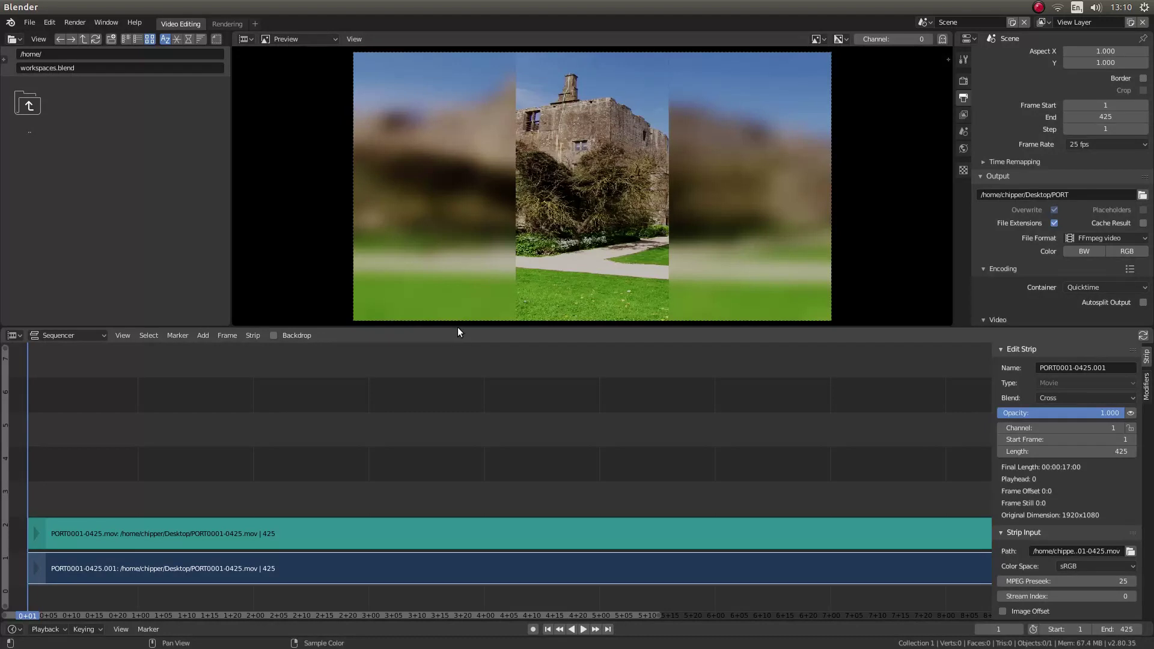
Enlarge the preview area further and zoom until the rendered movie fills it.
drag(456, 327, 457, 426)
scroll(587, 342, up, 4)
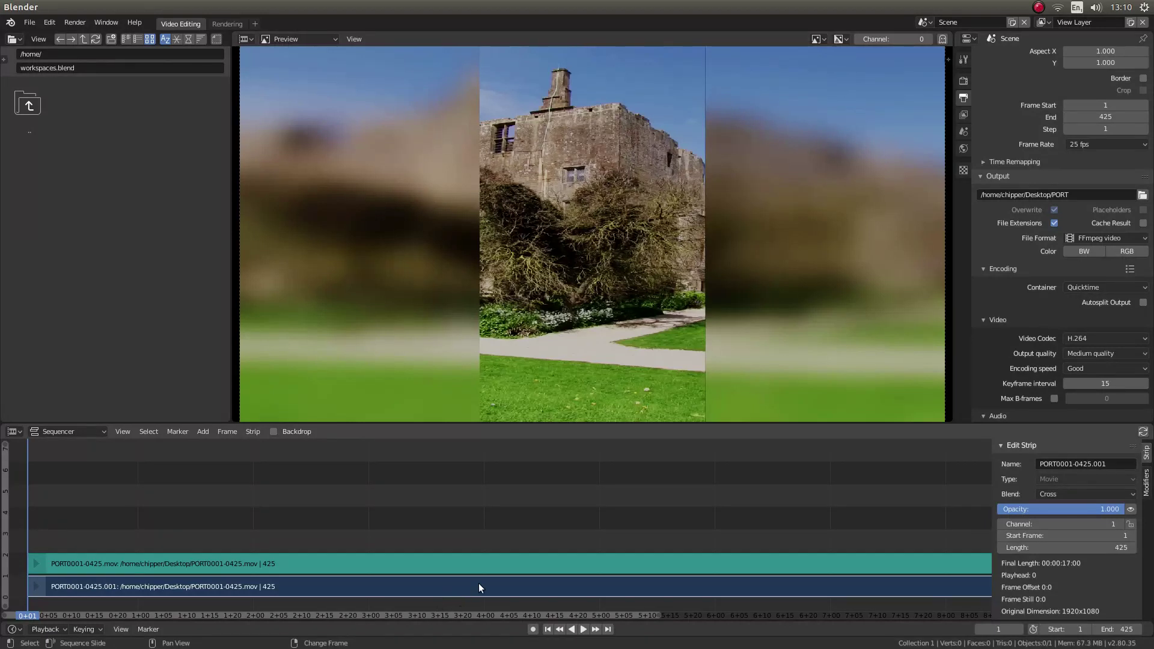
Add a Transform effect strip over the PORT0001-0425.001 movie strip on channel 3.
click(204, 431)
mouse_move(205, 444)
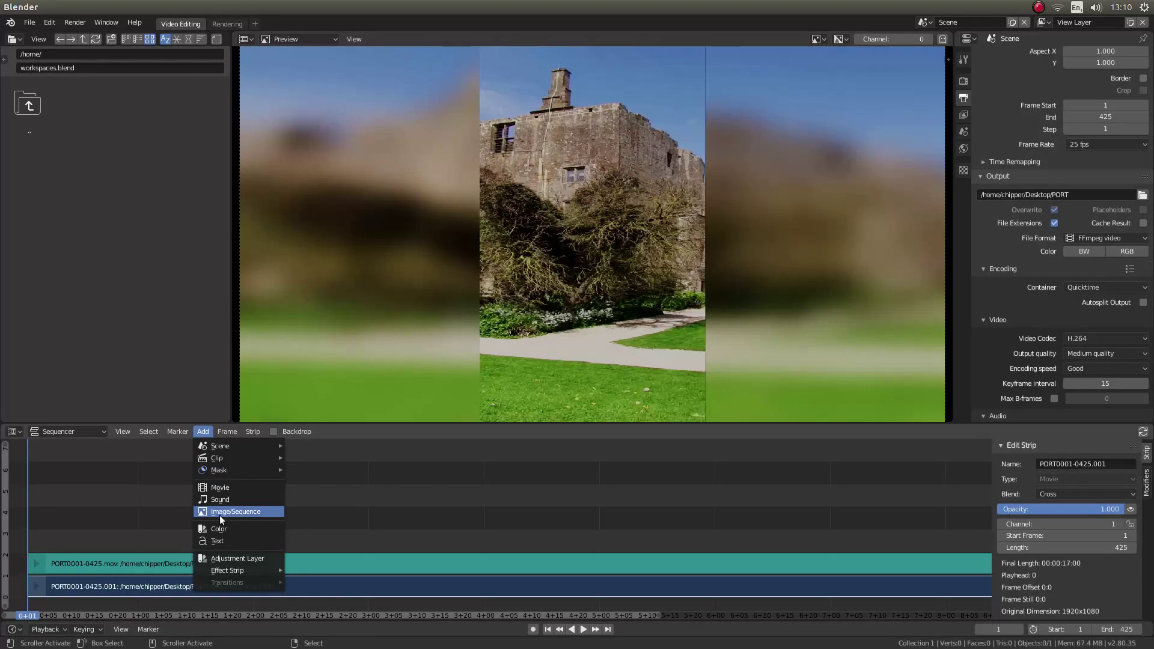
mouse_move(247, 572)
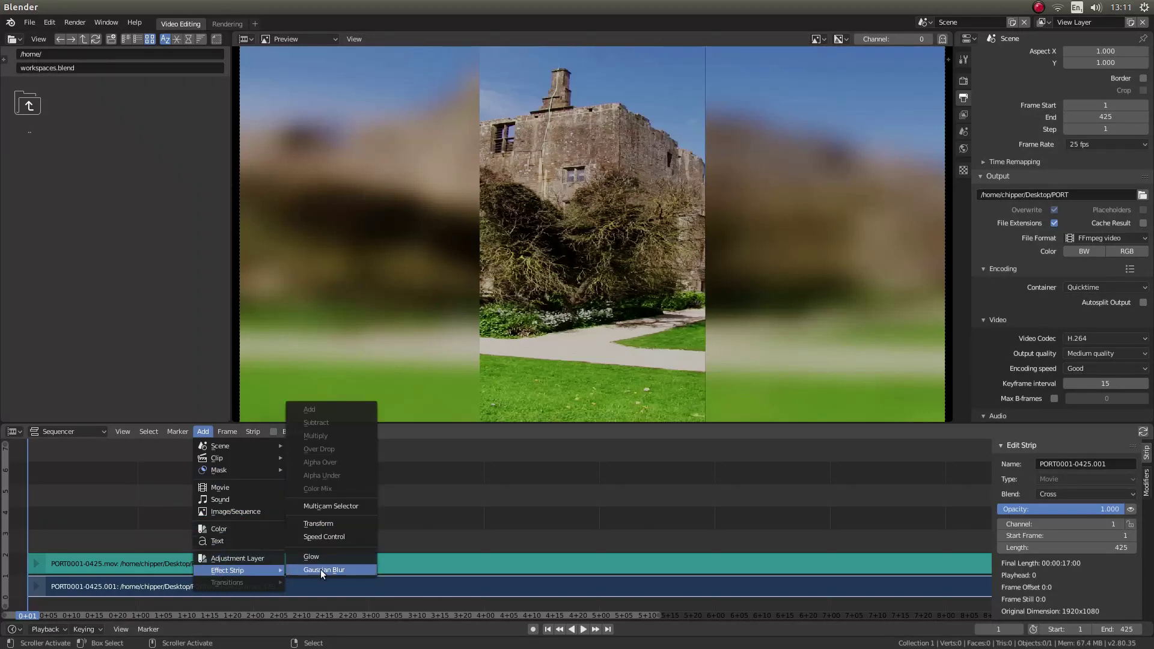
click(338, 524)
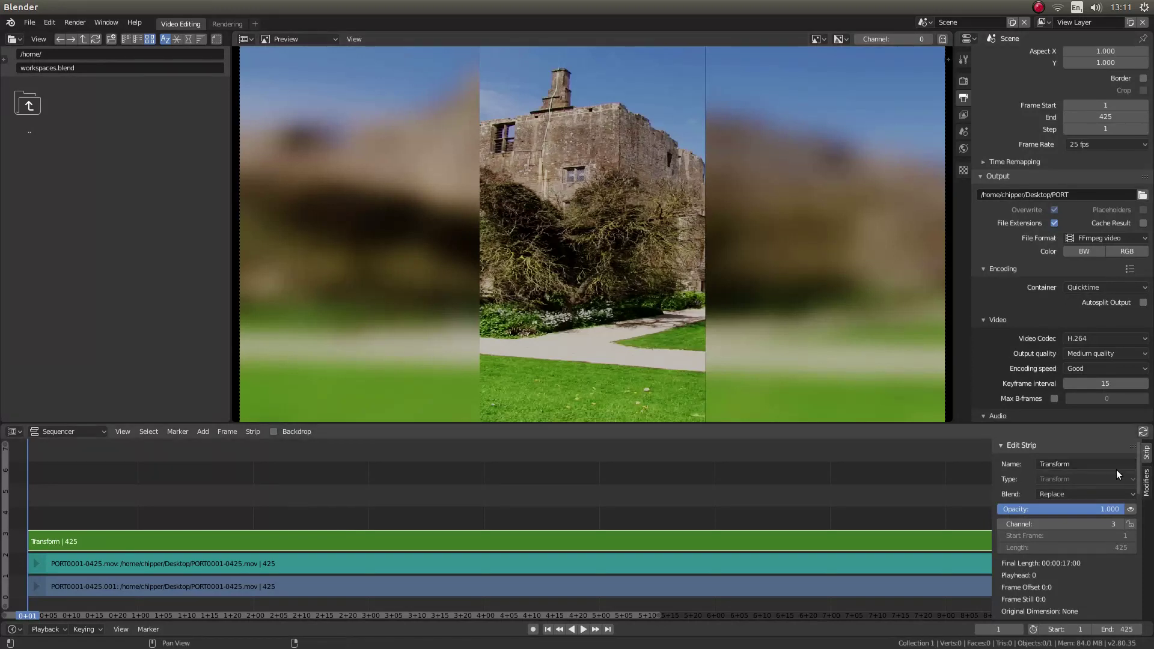
scroll(1026, 481, down, 6)
scroll(1026, 484, down, 2)
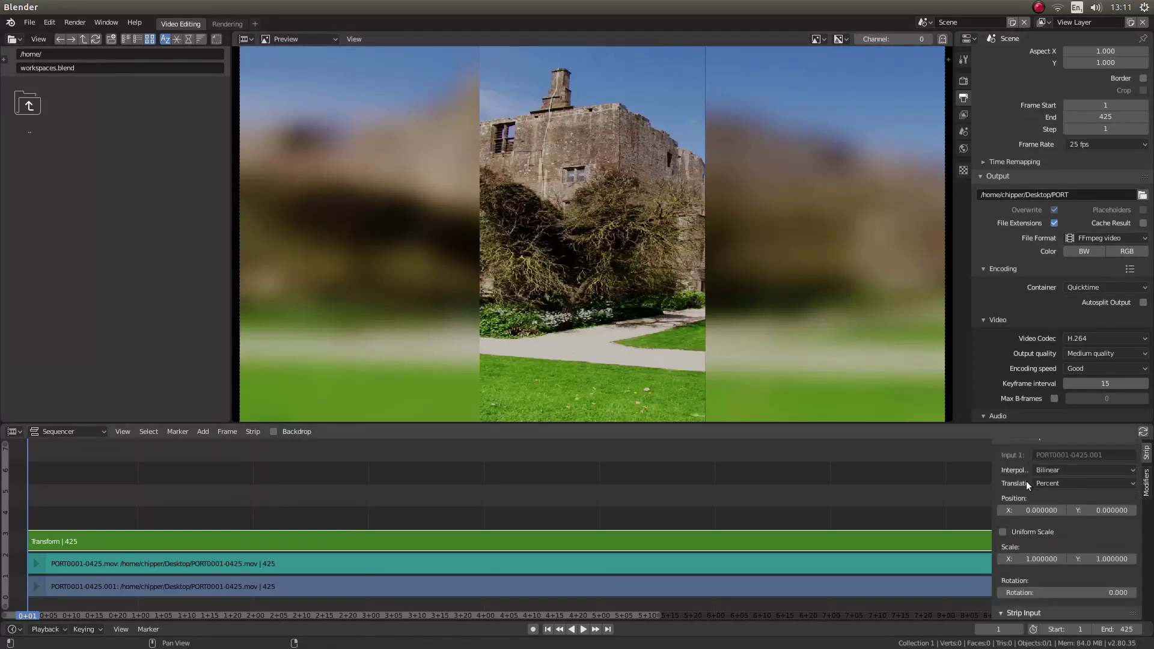
scroll(1027, 481, down, 1)
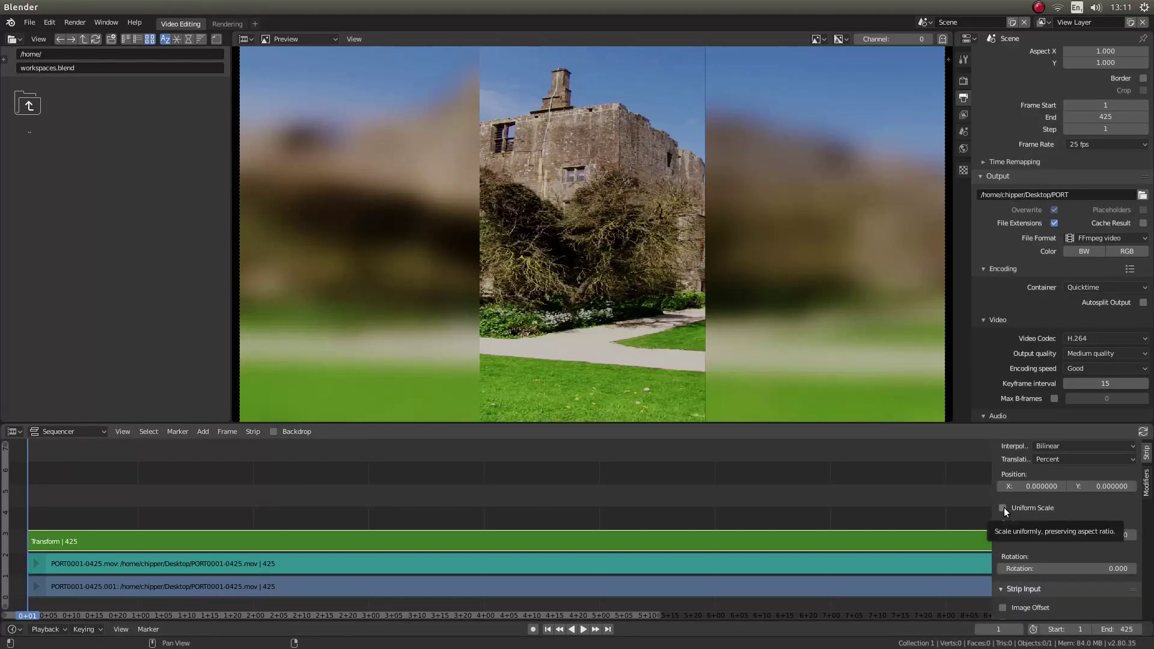
Enable Uniform Scale and step the movie's scale up from 1.0 to 1.48.
click(1003, 509)
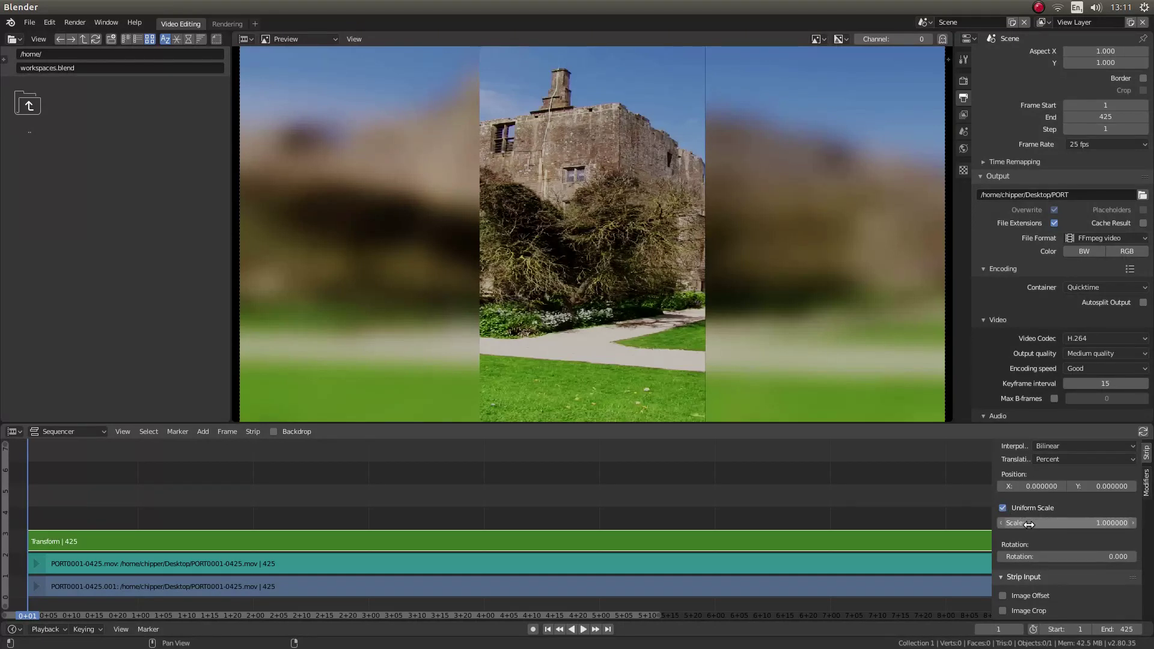
click(1133, 524)
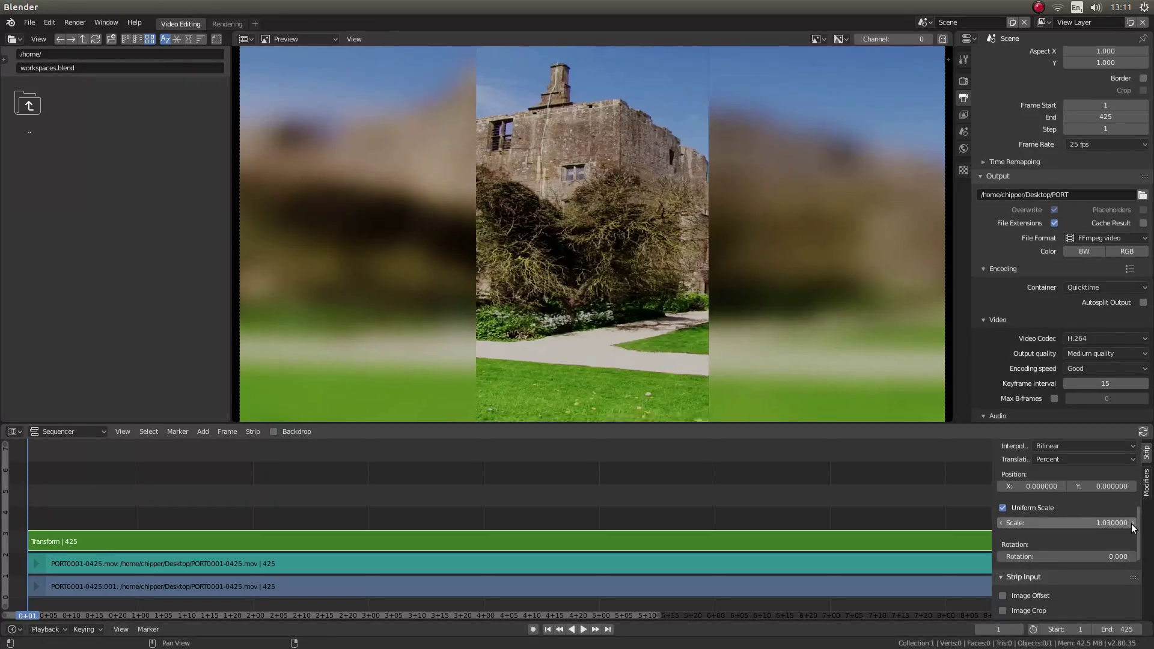
click(1133, 523)
click(1133, 523)
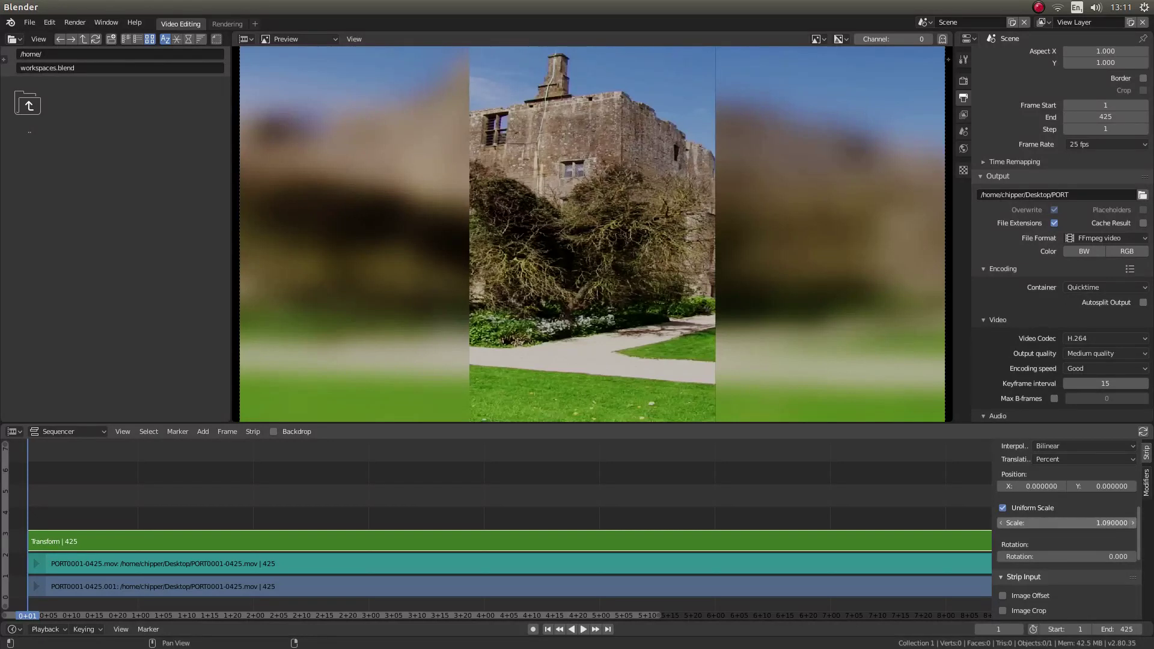
click(1132, 525)
click(1133, 524)
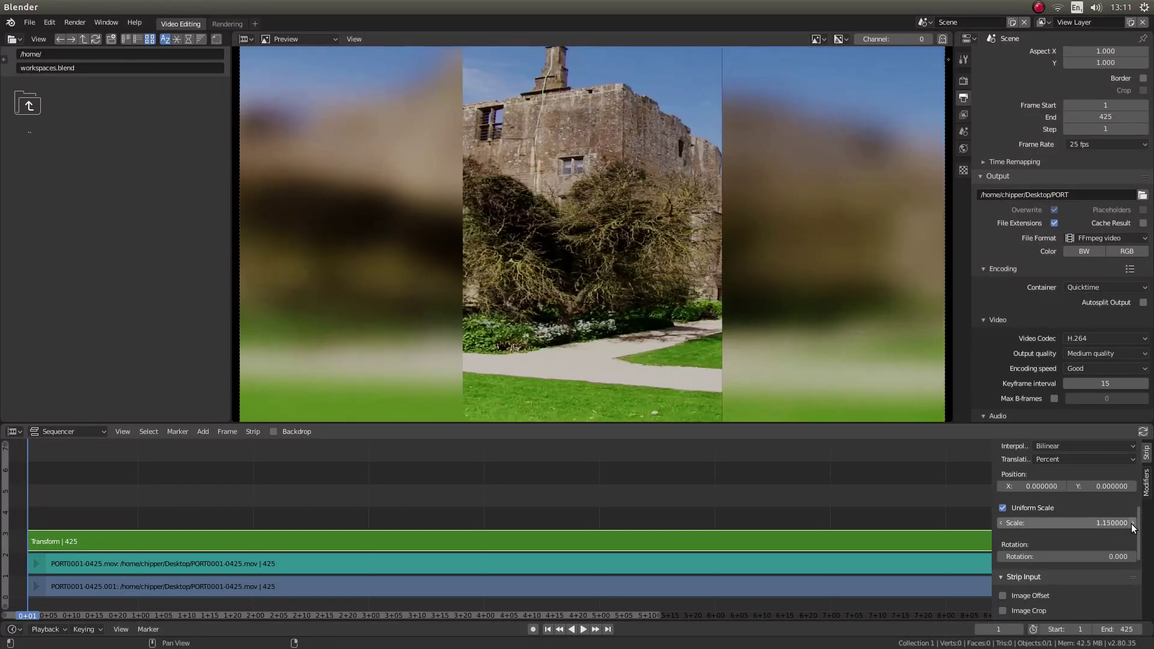
click(1133, 524)
click(1133, 524)
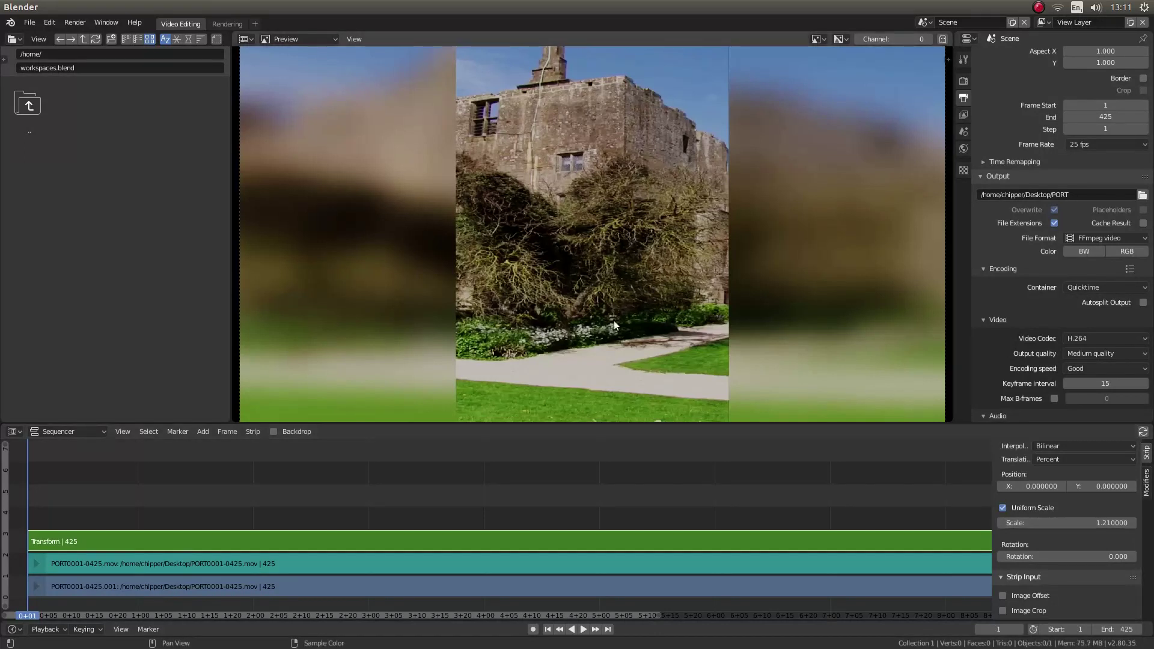
click(1134, 525)
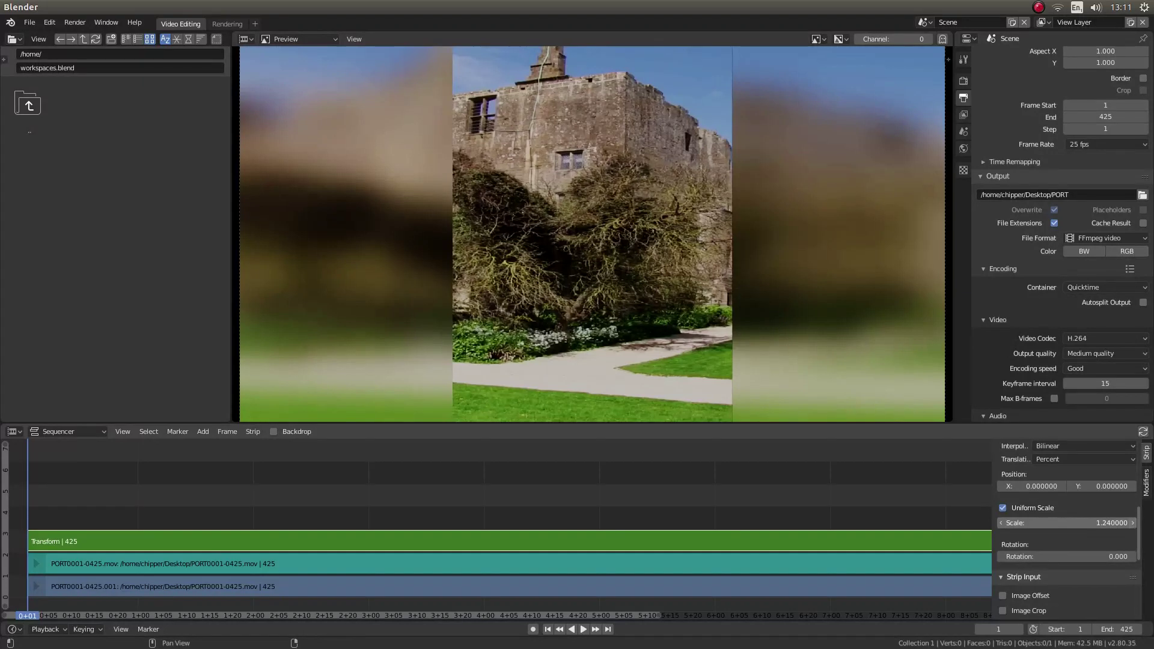
click(1135, 524)
click(1135, 524)
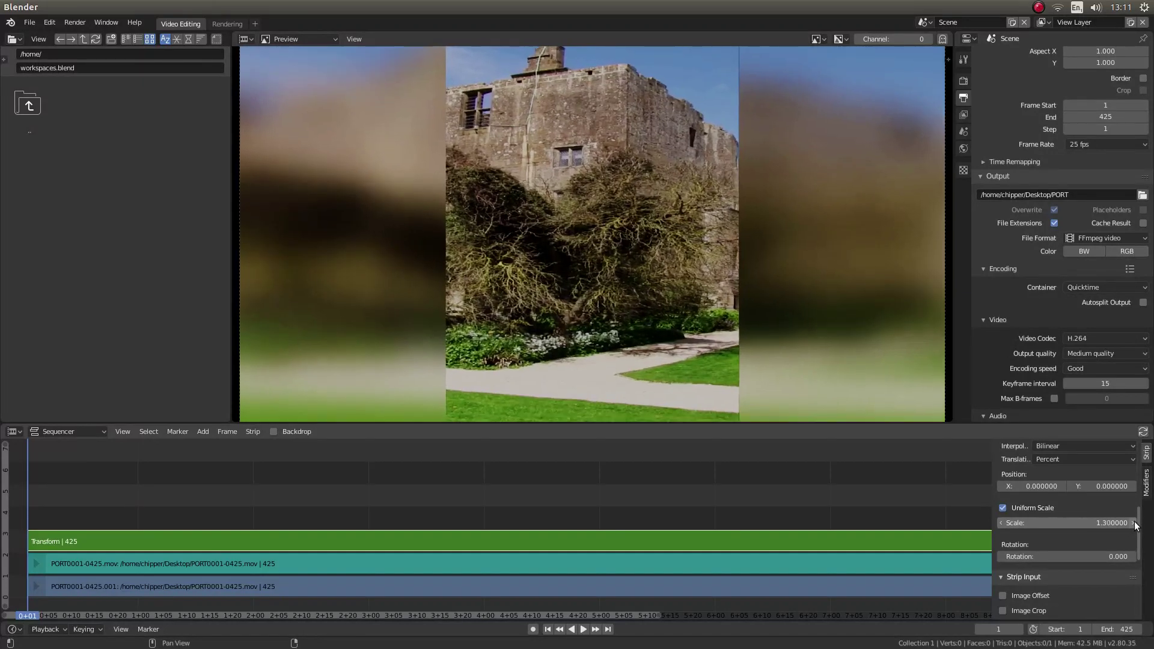
click(1134, 525)
scroll(619, 336, down, 3)
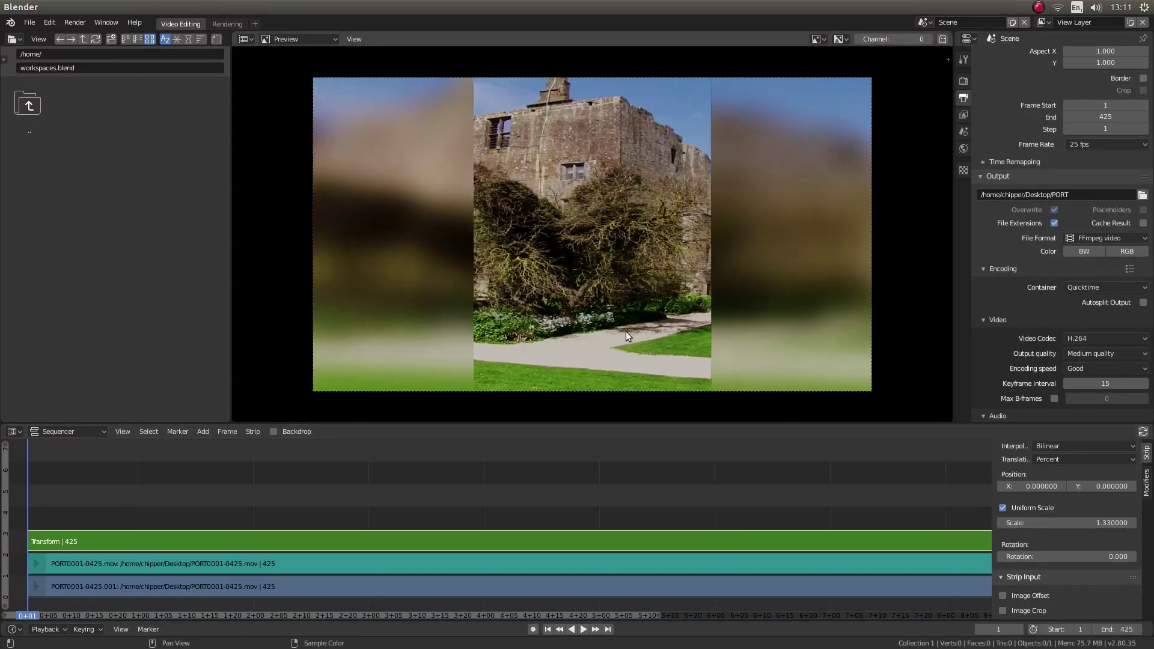
click(1135, 524)
click(1134, 524)
click(1134, 525)
click(1135, 526)
click(1135, 525)
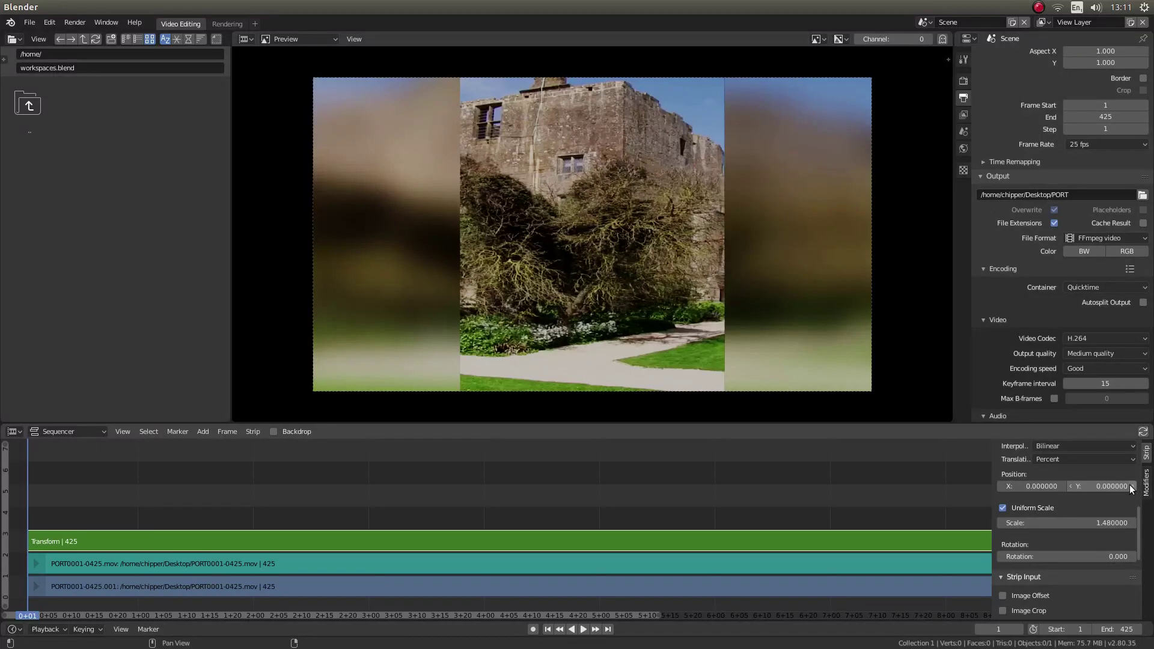
Lower the Transform strip's Position Y to -2.97.
click(1073, 488)
click(1070, 487)
click(1070, 486)
click(1070, 485)
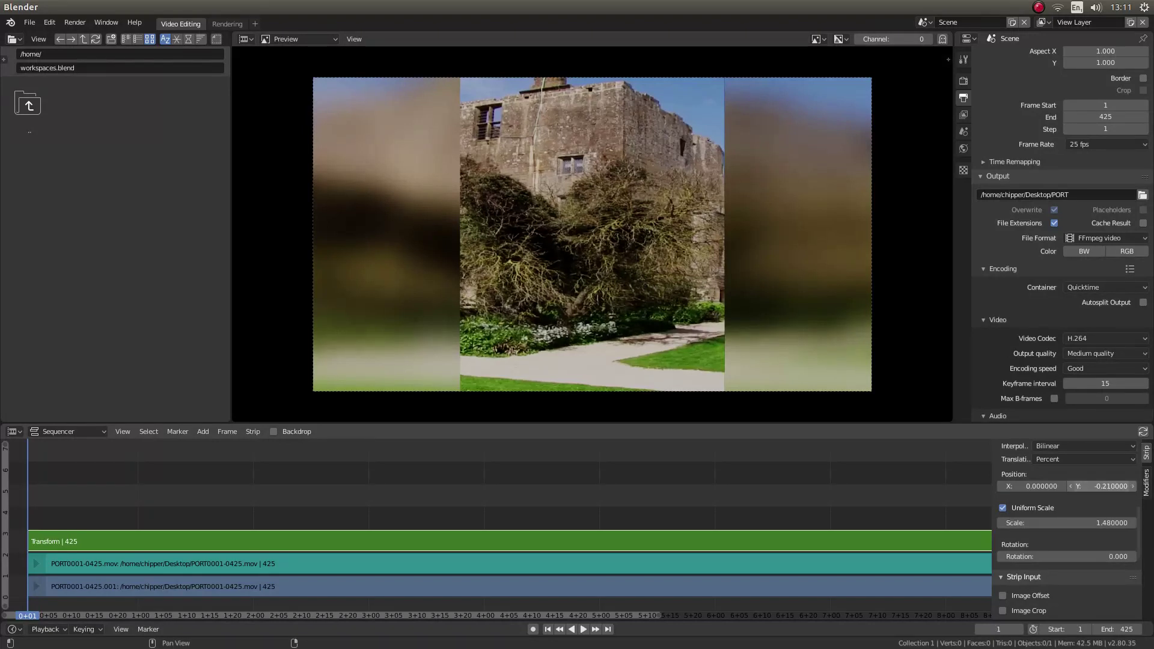
mouse_move(1070, 486)
mouse_down()
mouse_move(863, 486)
mouse_move(1148, 486)
mouse_move(1061, 486)
mouse_up()
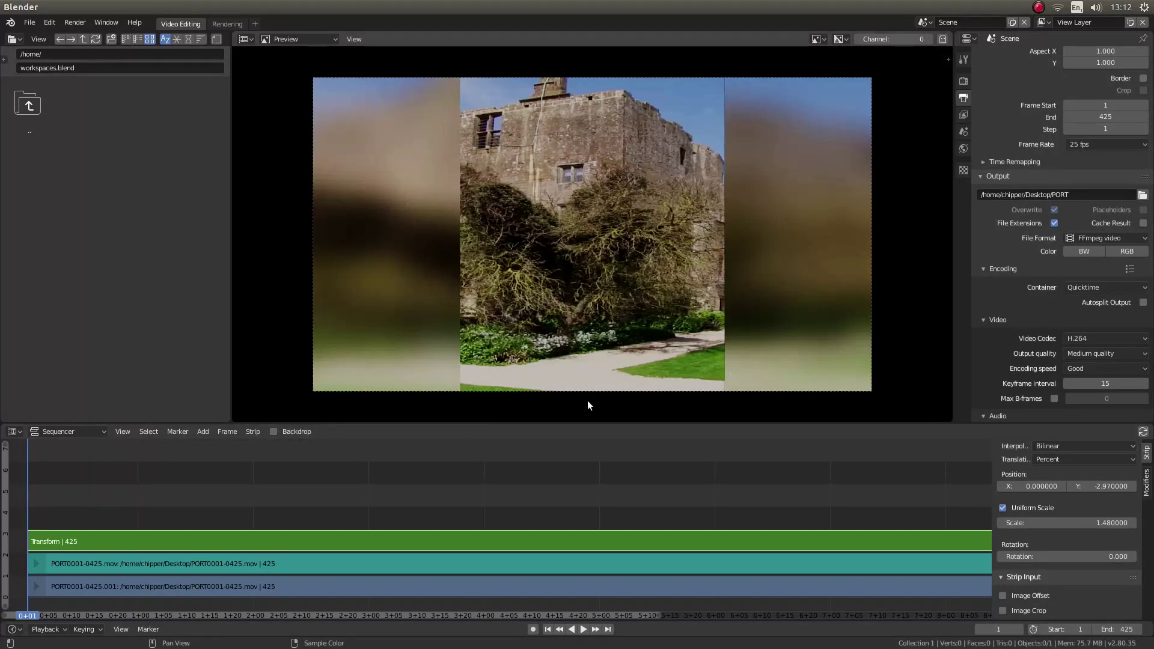
scroll(579, 280, up, 2)
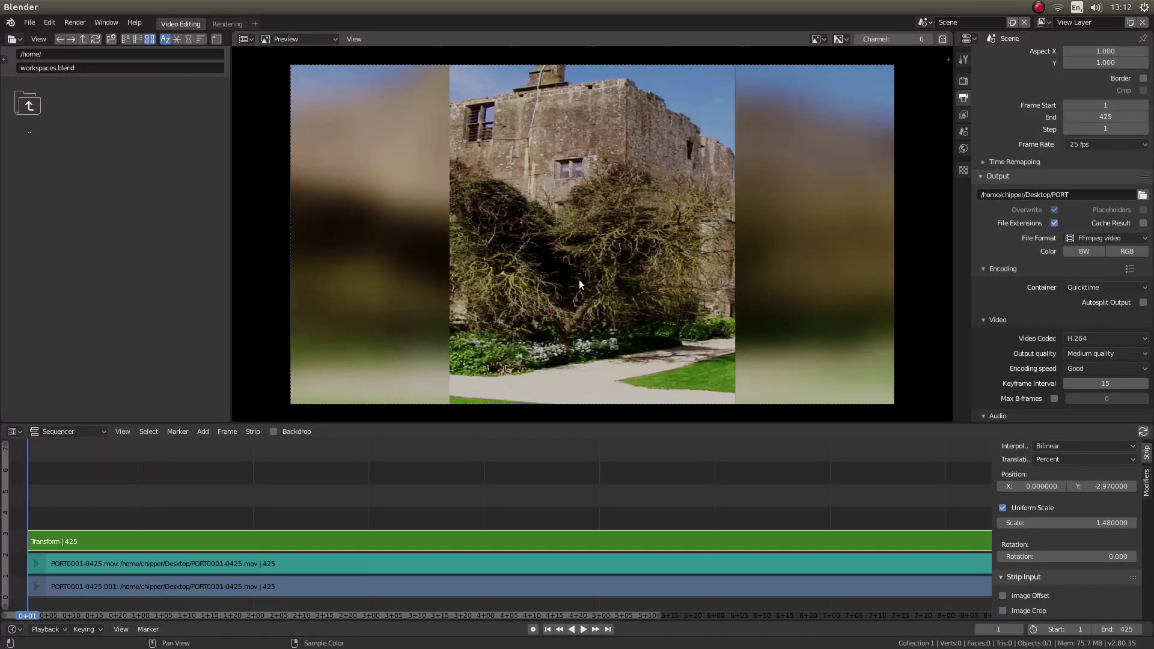